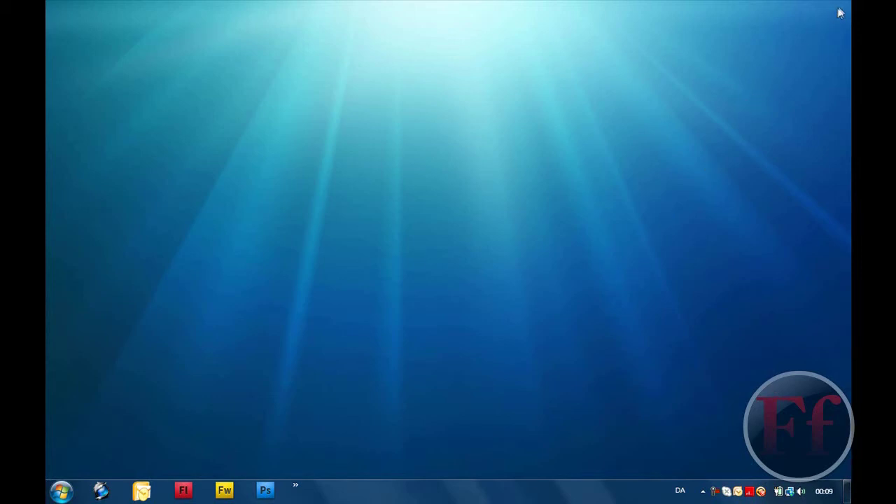
Bring the Photoshop window with the FfCompHelpfF artwork back into view.
drag(818, 23, 66, 457)
drag(837, 12, 442, 243)
mouse_move(45, 327)
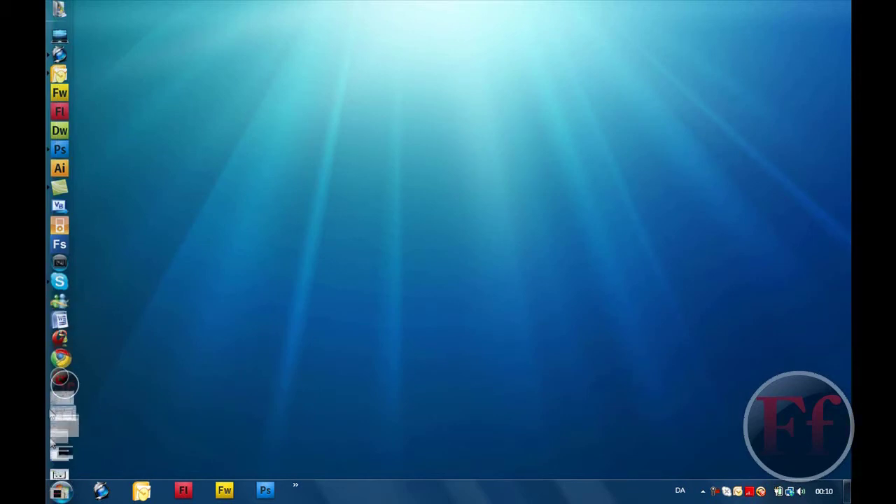
click(60, 483)
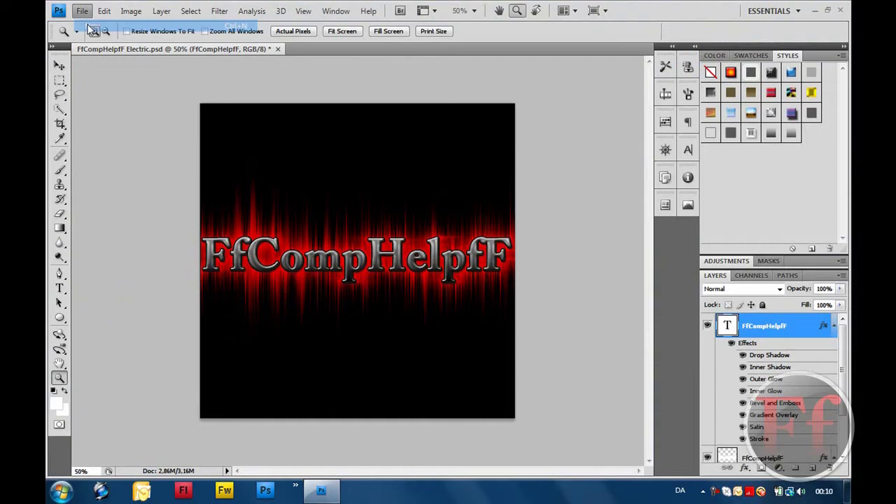
Start a new 1000 × 1000 px document named 'Cool Text' with a white background.
key(ctrl+n)
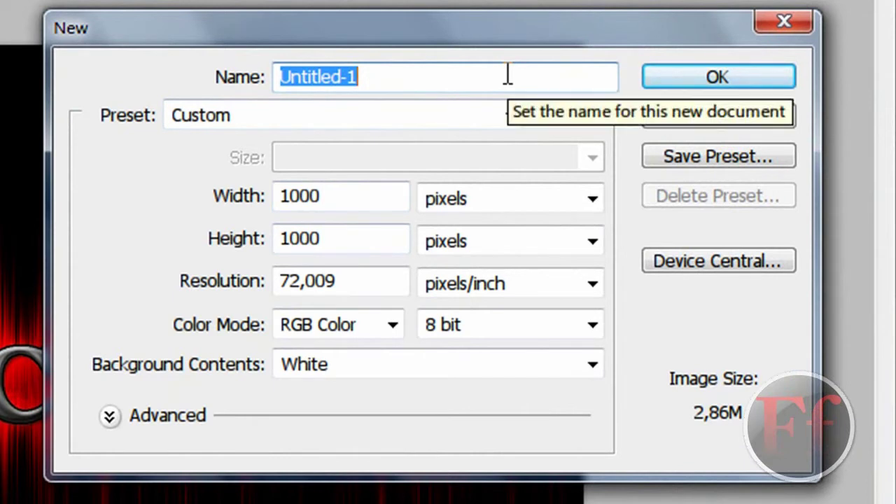
text(Cool )
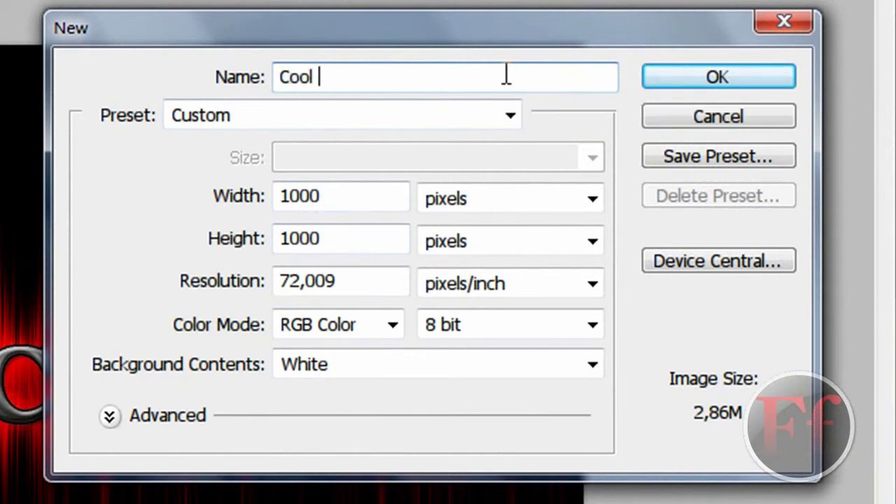
text(Yext)
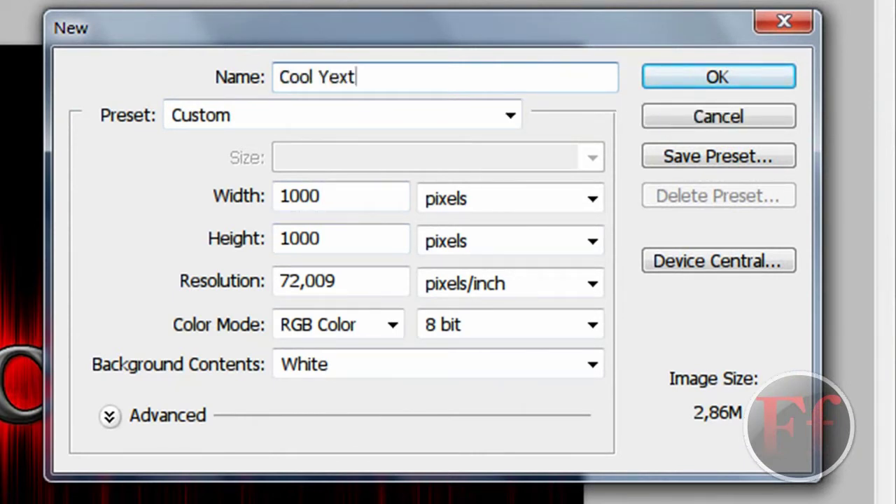
key(BackSpace)
key(BackSpace)
key(BackSpace)
key(BackSpace)
text(Text)
key(Tab)
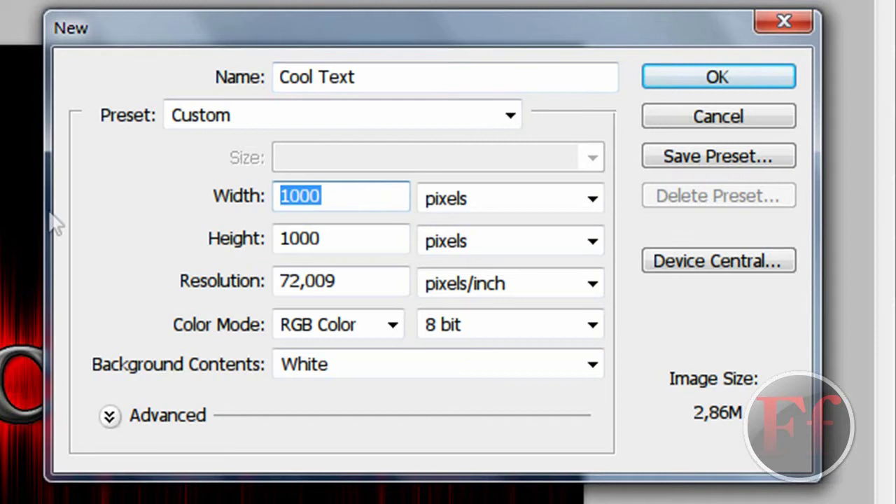
key(Tab)
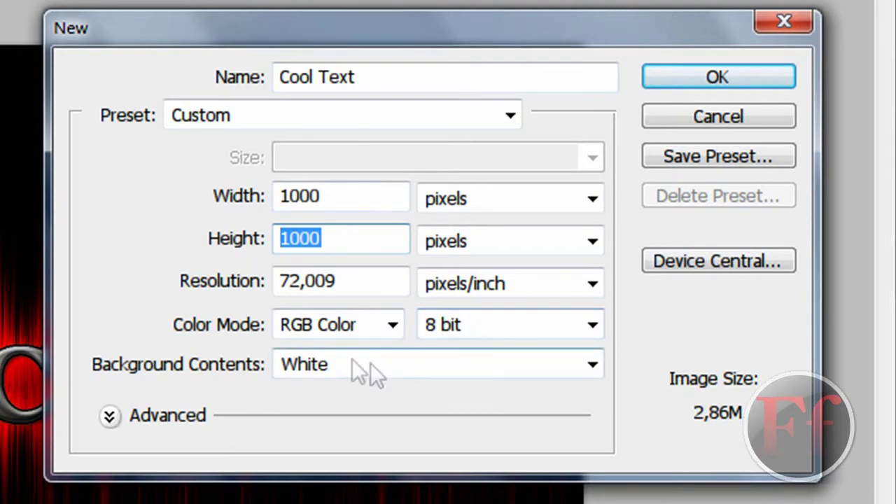
Create the Cool Text document and fill the whole canvas with black (000000).
click(692, 83)
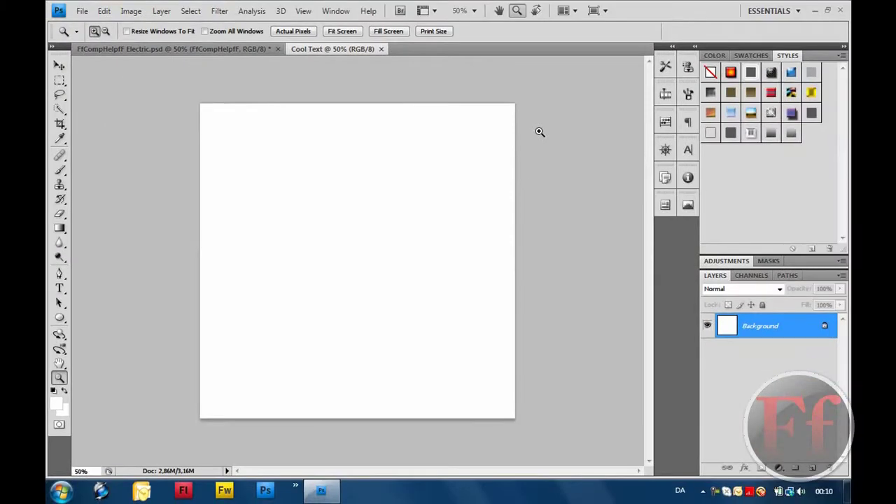
click(104, 11)
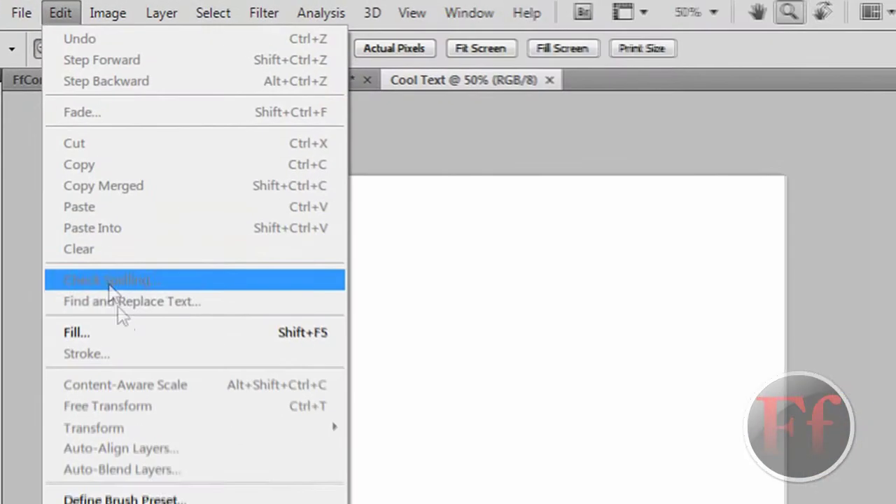
click(137, 192)
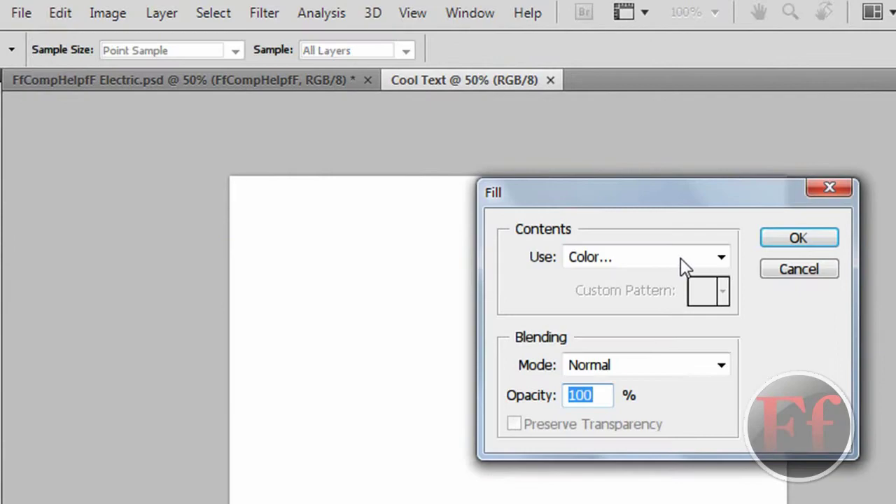
click(680, 260)
click(664, 316)
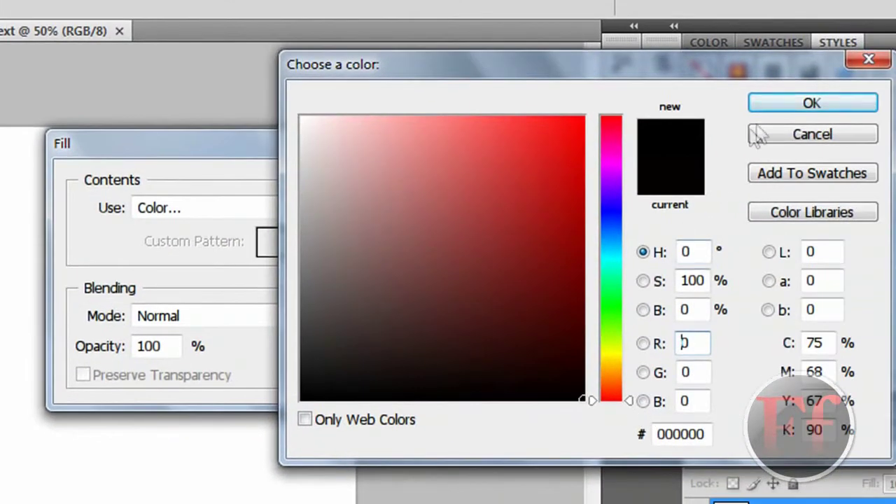
click(784, 98)
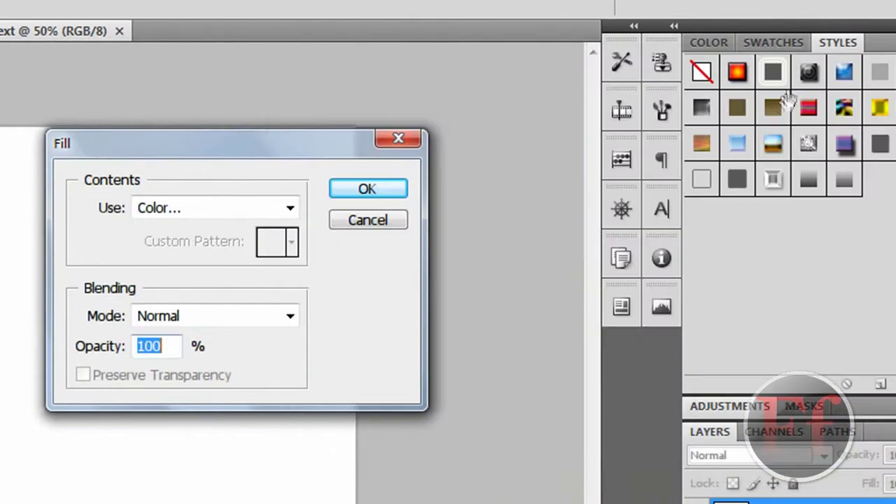
click(373, 193)
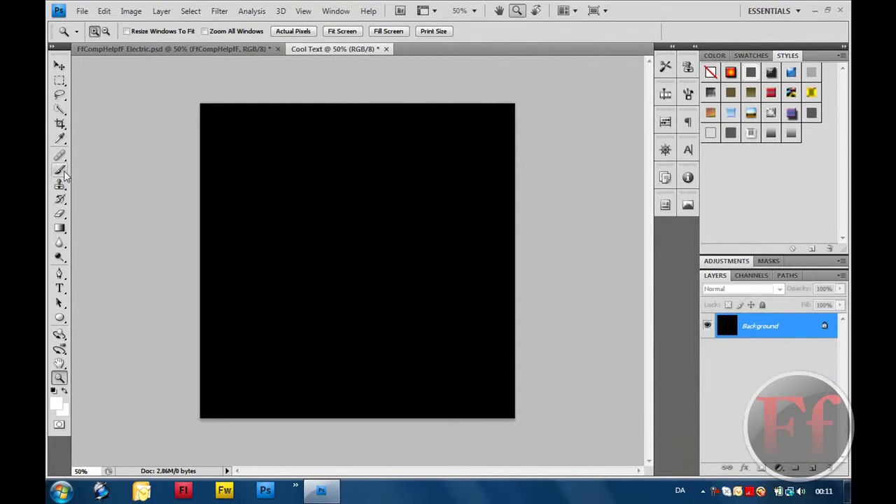
Draw a text box across the canvas middle and enter 'FfCompHelpfF' on one line.
click(60, 289)
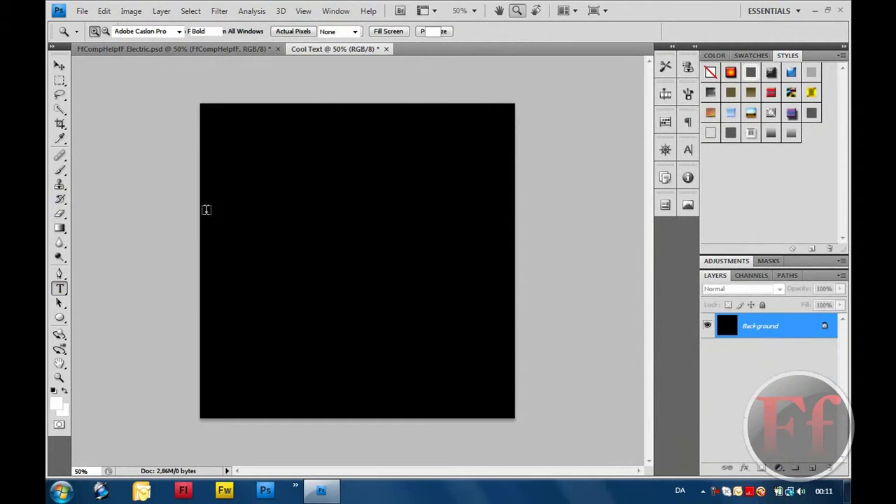
drag(207, 209, 512, 293)
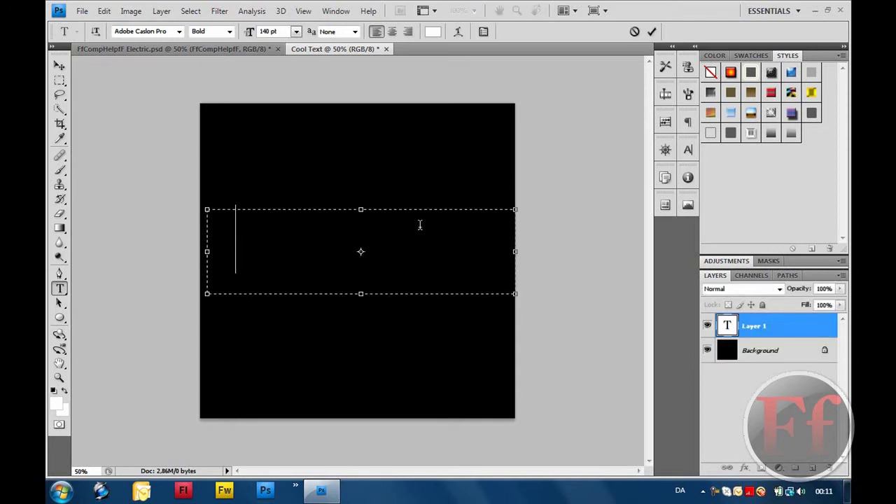
text(COOL TEXT)
text(FfCompHelpfF)
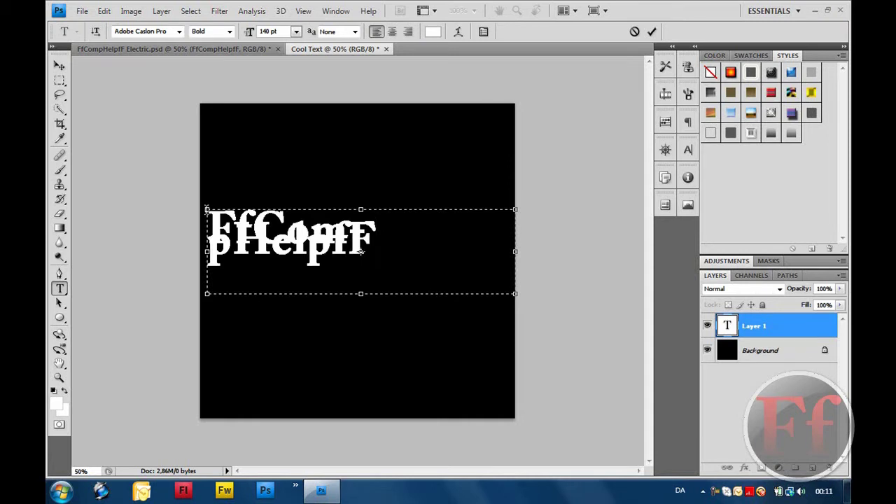
drag(206, 210, 180, 209)
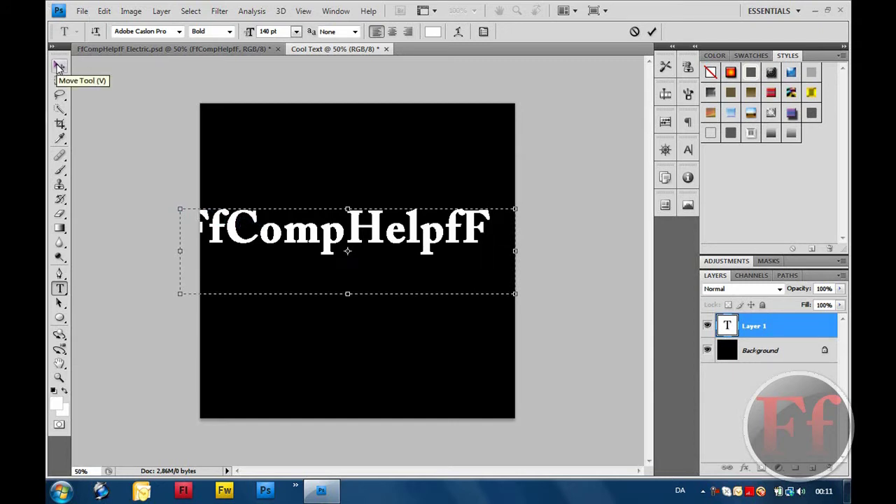
Nudge the FfCompHelpfF text with the arrow keys to centre it on the canvas.
click(59, 67)
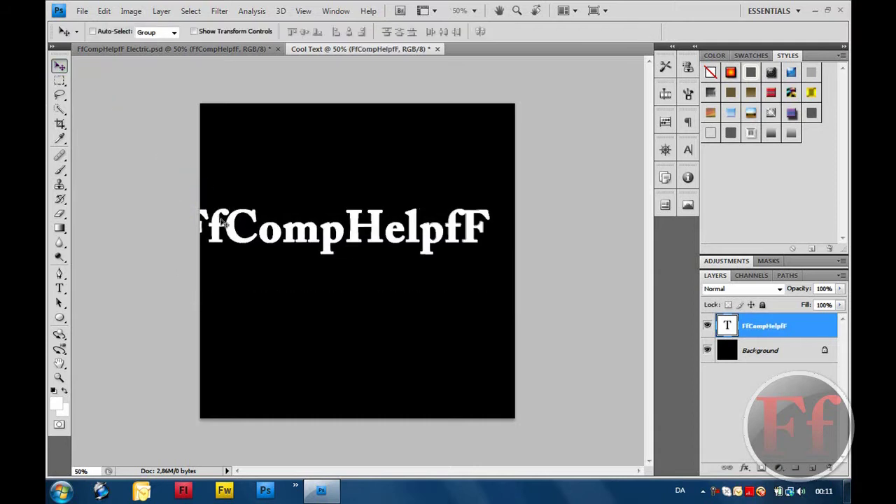
key(shift+Right)
key(shift+Right)
key(shift+Right)
key(shift+Right)
key(shift+Right)
key(shift+Right)
key(shift+Right)
key(shift+Right)
key(shift+Right)
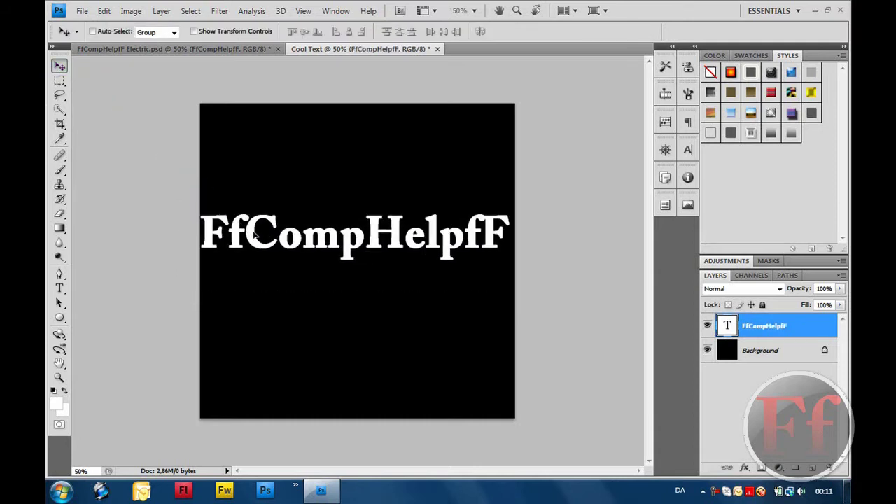
key(shift+Down)
key(shift+Down)
key(shift+Down)
key(shift+Down)
key(shift+Down)
key(shift+Down)
key(shift+Down)
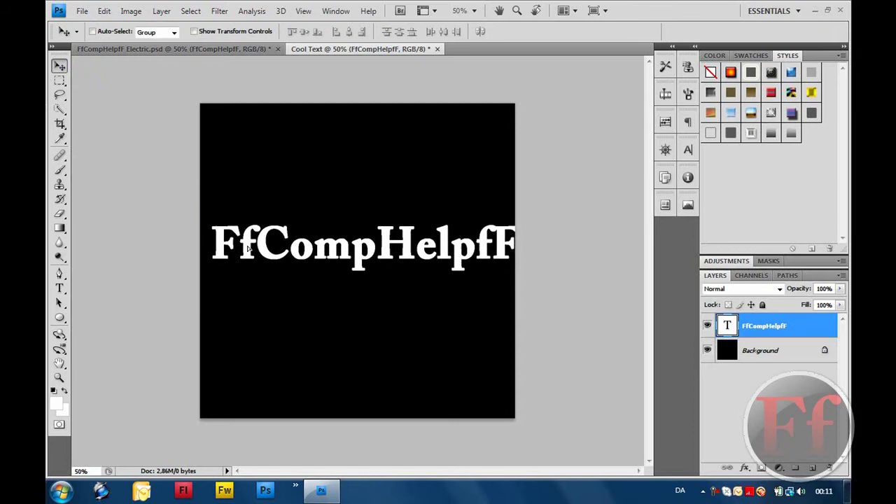
key(shift+Left)
key(shift+Left)
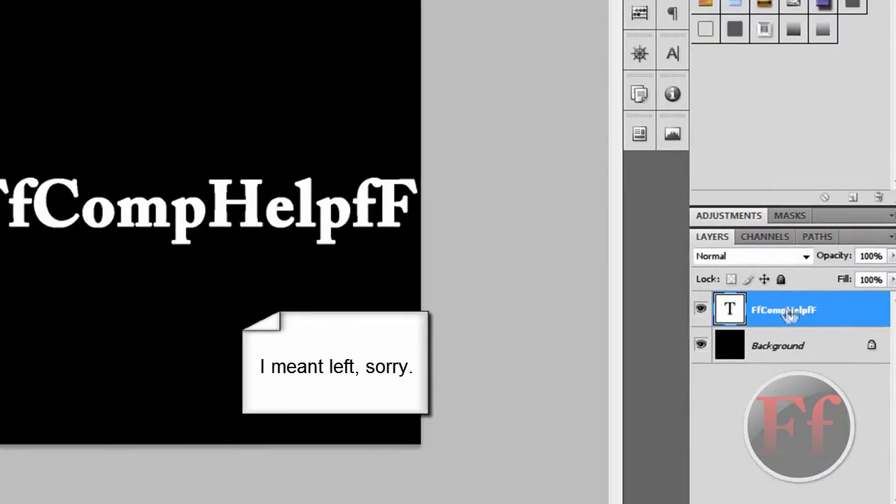
Duplicate the FfCompHelpfF text layer.
right_click(803, 311)
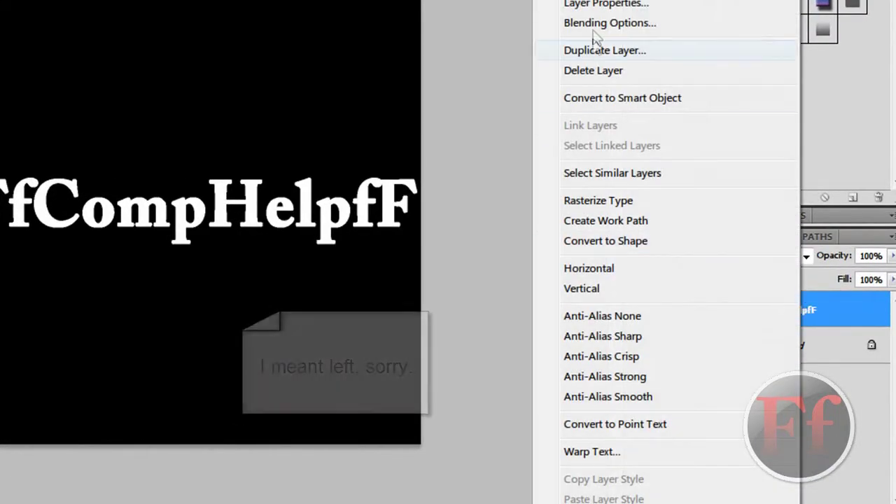
click(612, 55)
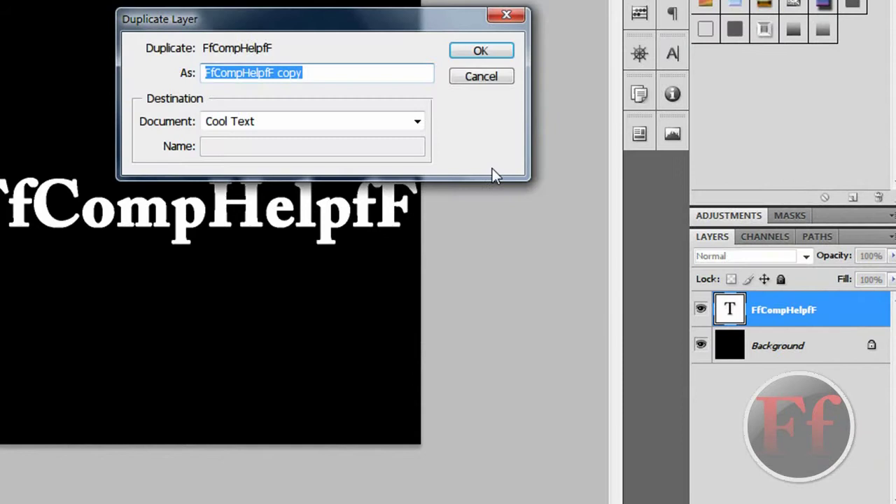
click(503, 58)
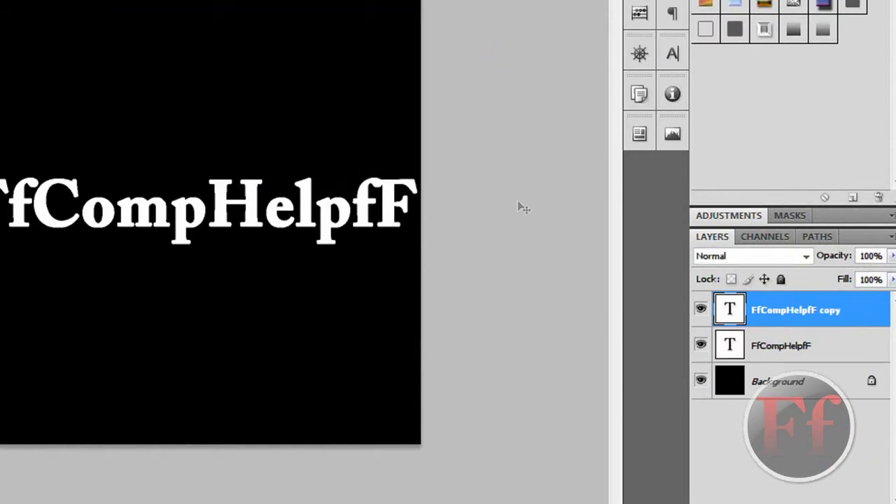
Rasterize the original text layer and apply the Wind filter from the right.
shift+click(771, 343)
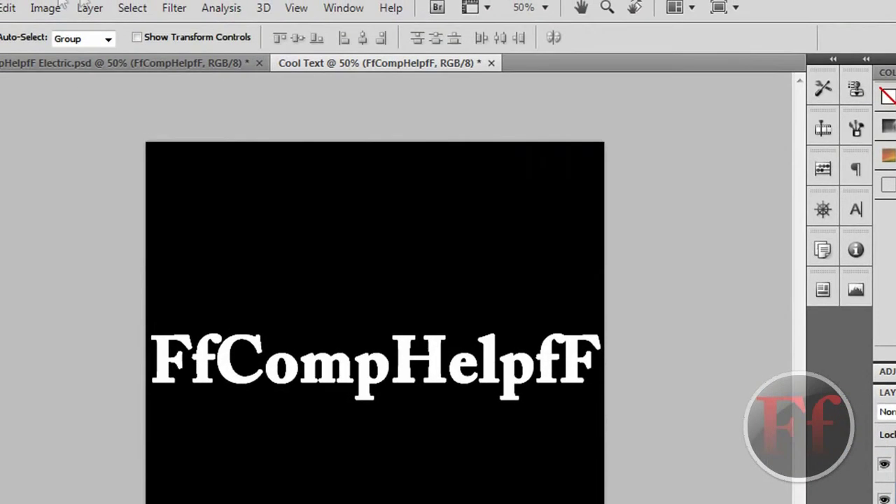
click(175, 8)
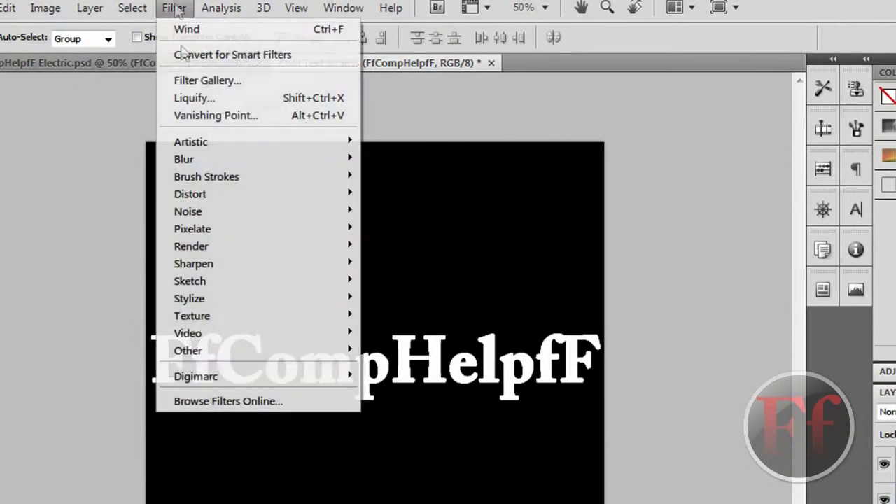
mouse_move(350, 306)
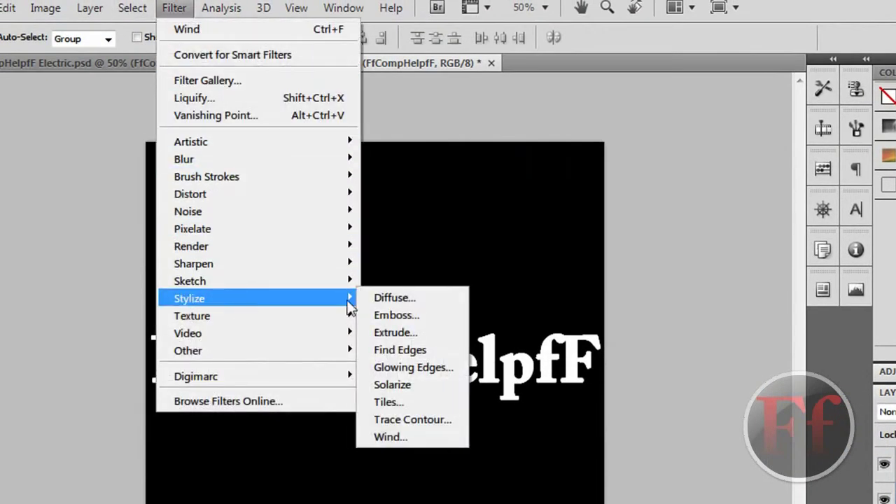
click(404, 437)
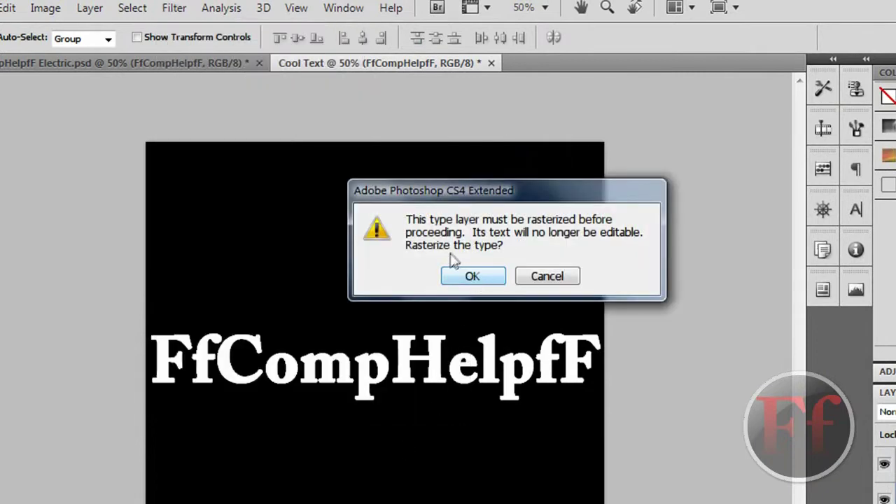
click(457, 277)
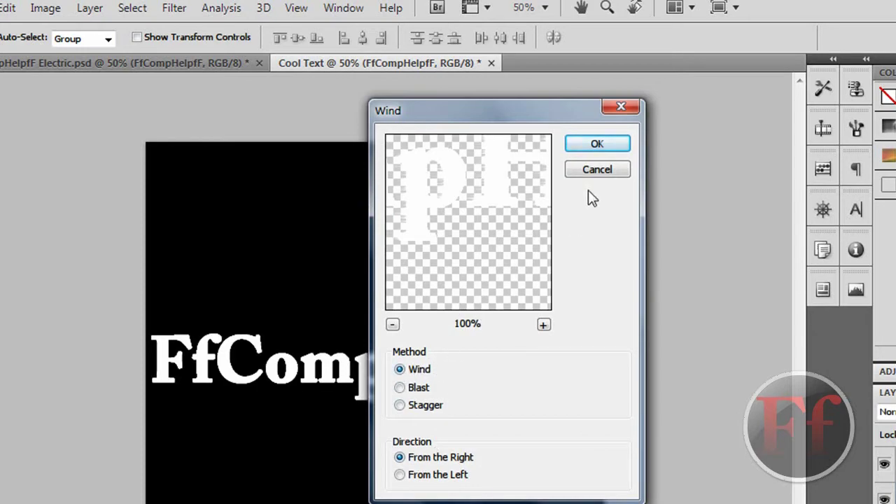
click(578, 148)
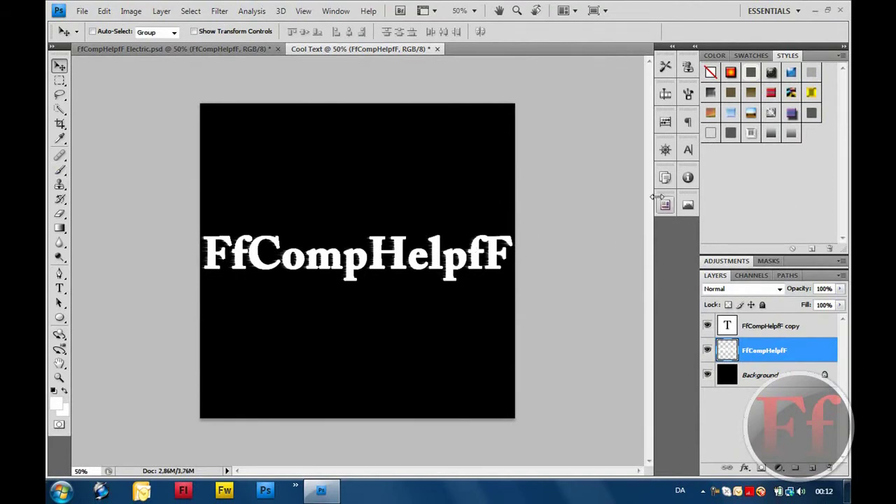
Reapply the Wind filter four more times to lengthen the horizontal streaks.
key(ctrl+f)
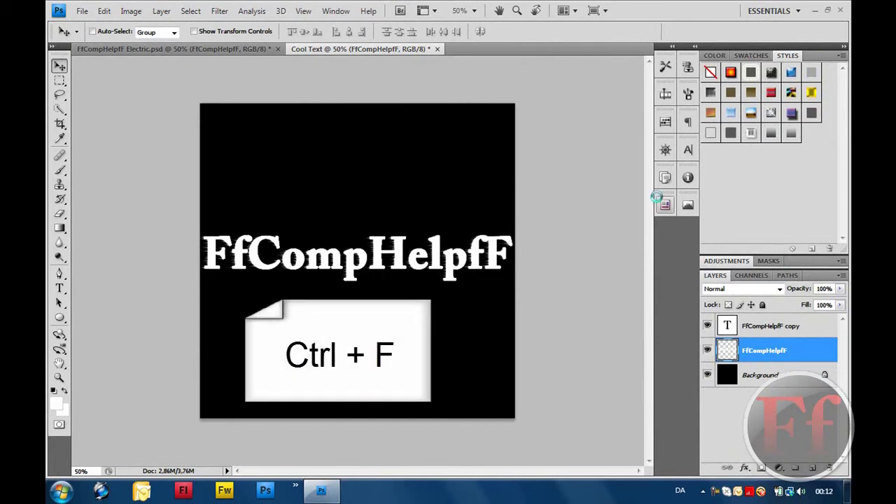
key(ctrl+f)
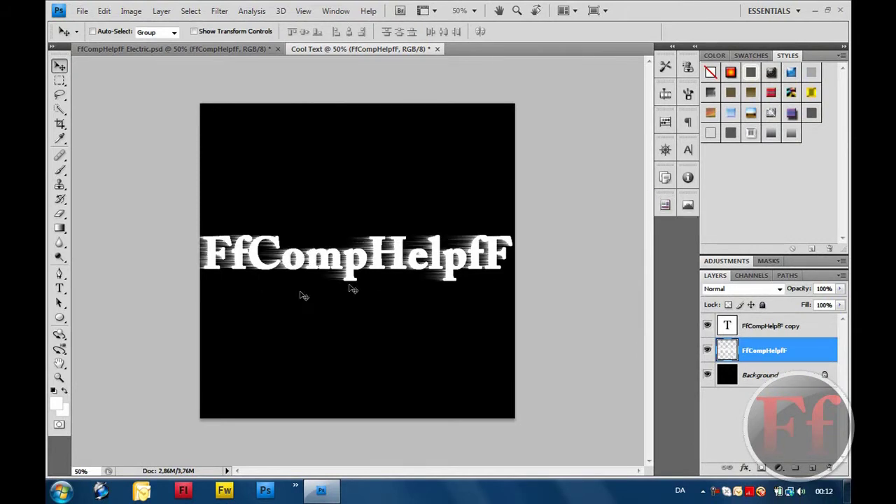
click(220, 11)
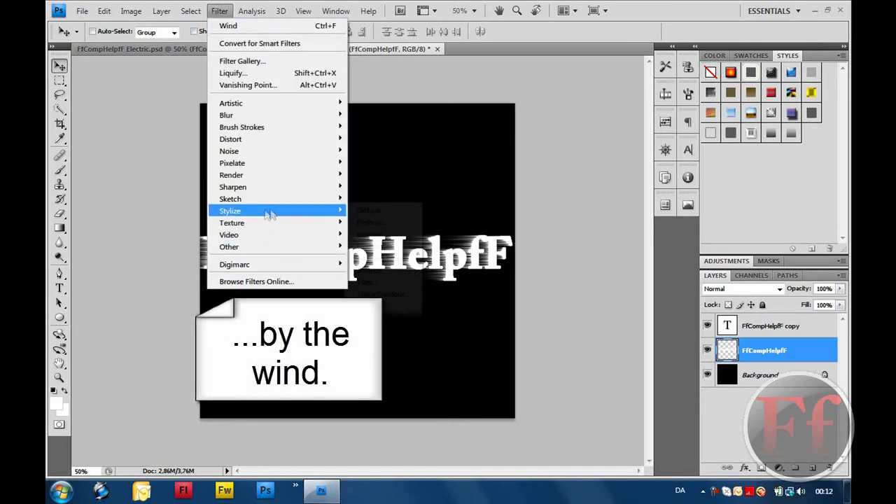
mouse_move(273, 247)
click(388, 307)
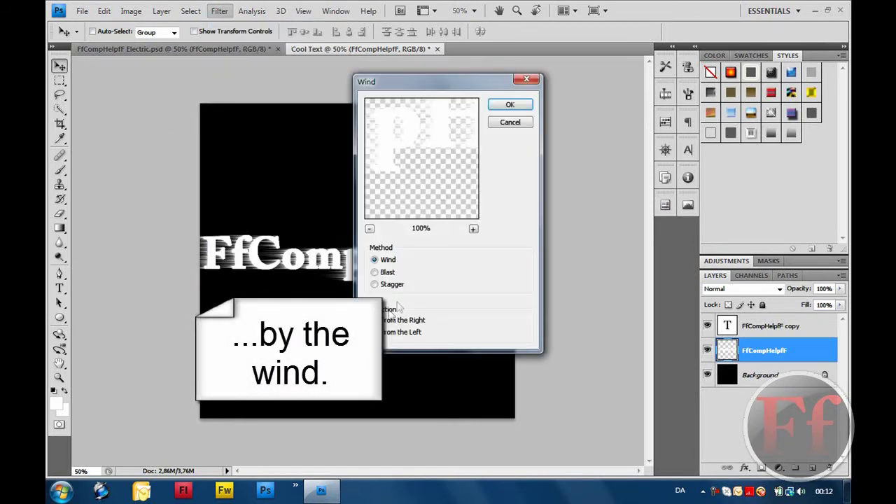
click(510, 105)
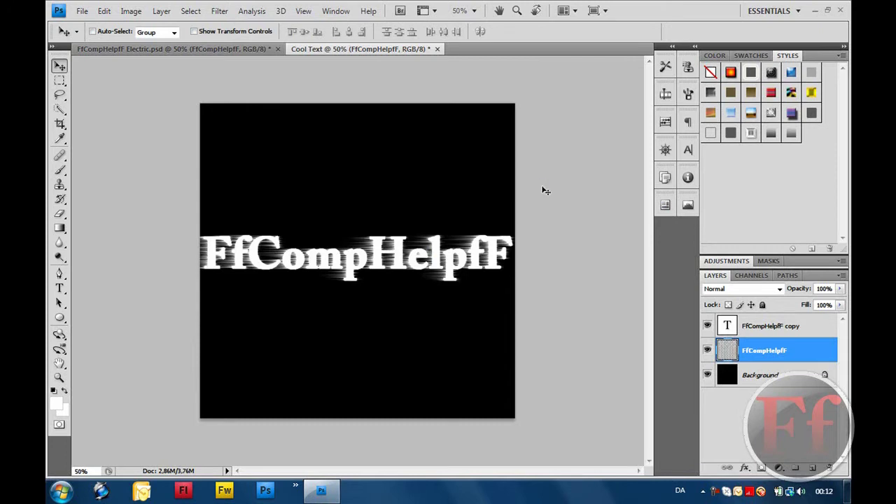
key(ctrl+f)
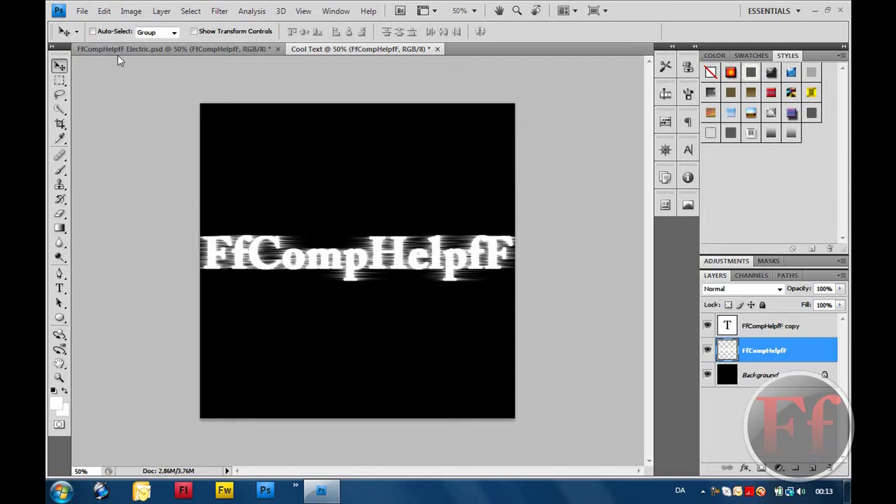
Rotate the canvas 90° CW and reapply the Wind filter twice.
click(131, 11)
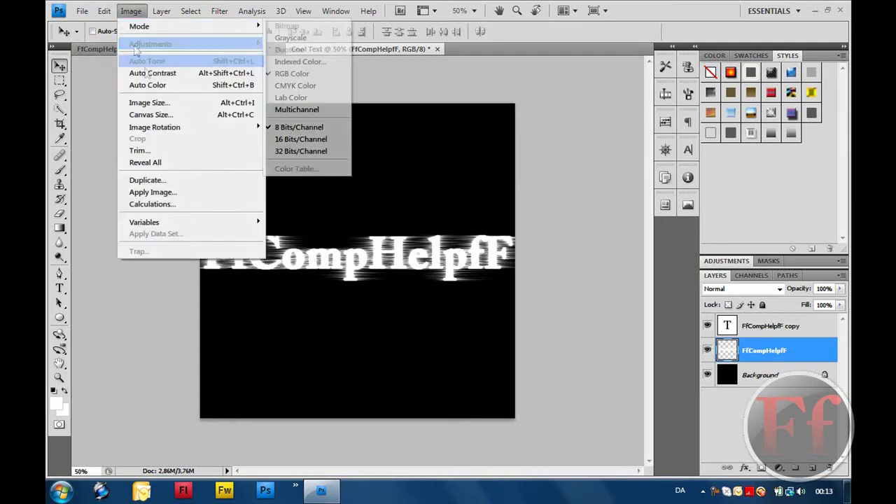
mouse_move(179, 129)
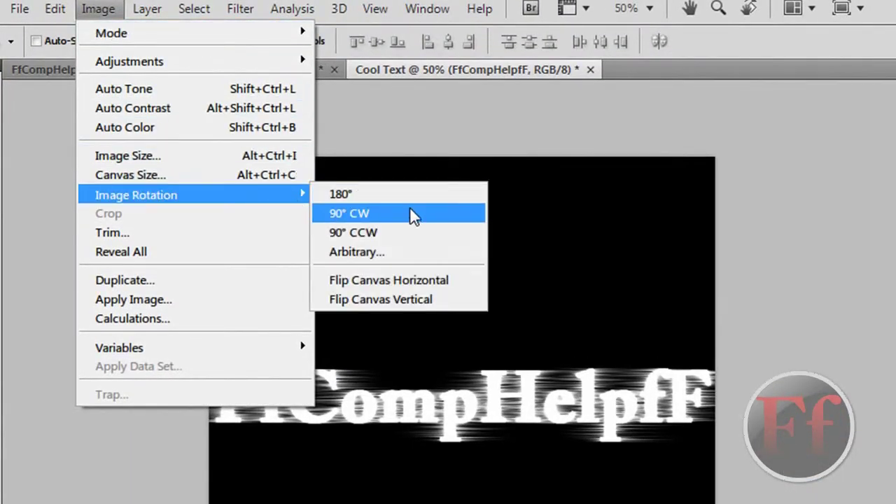
click(410, 213)
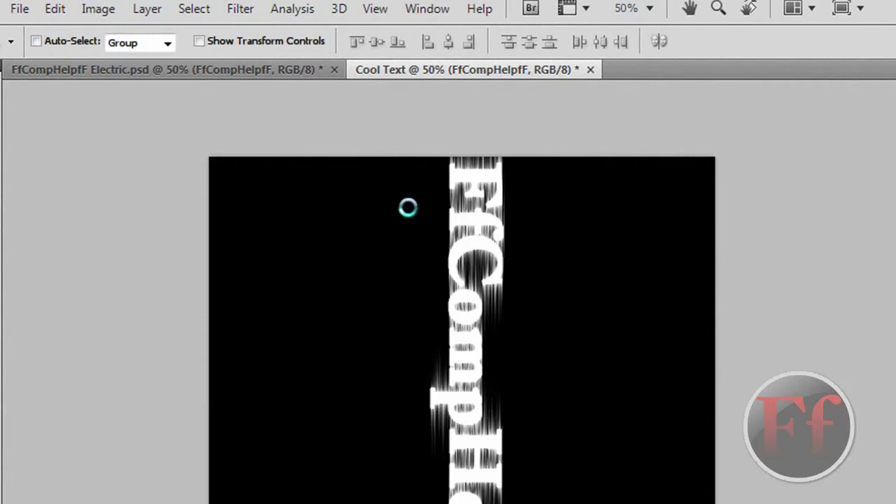
key(ctrl+f)
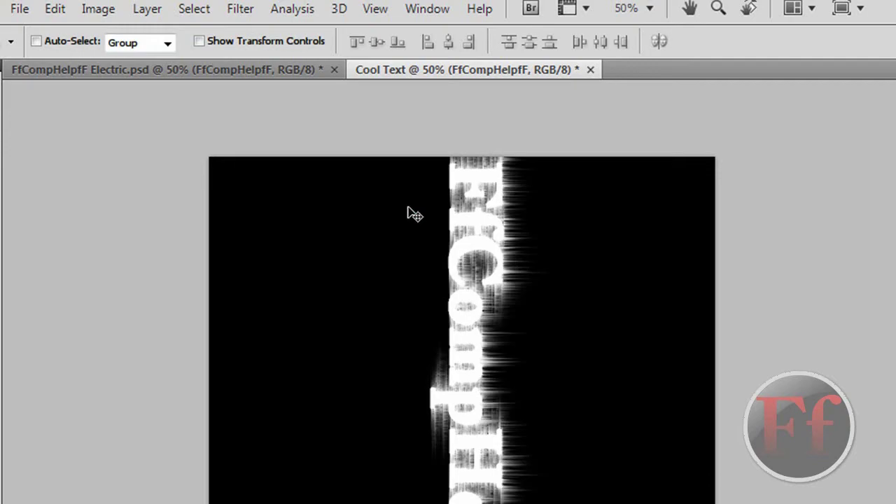
key(ctrl+f)
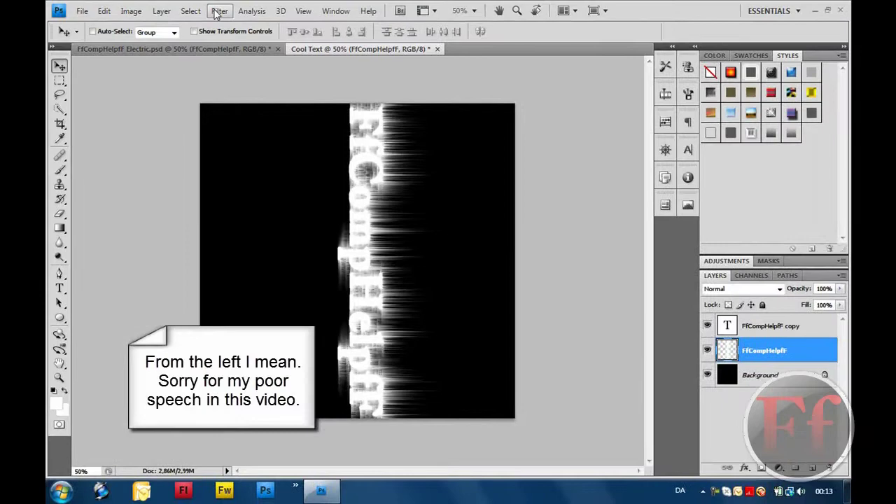
Run Wind from the opposite direction twice so streaks flare on both sides.
click(218, 12)
mouse_move(286, 211)
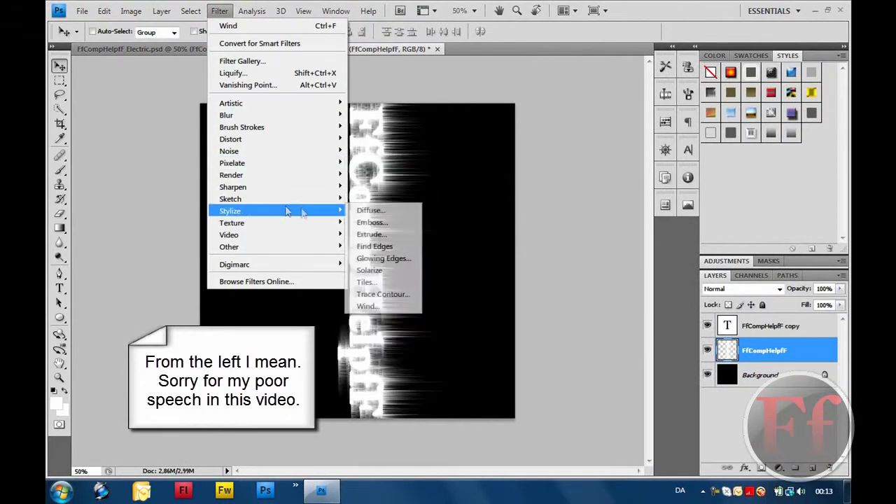
click(391, 306)
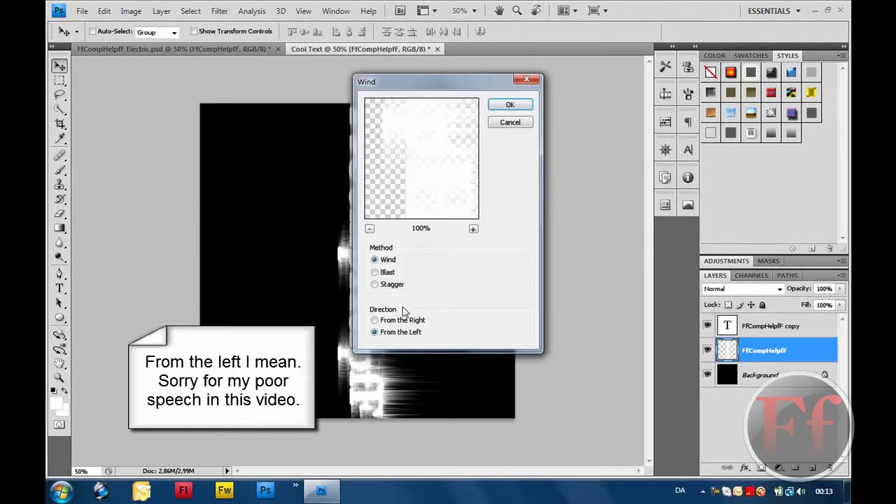
click(400, 320)
click(510, 104)
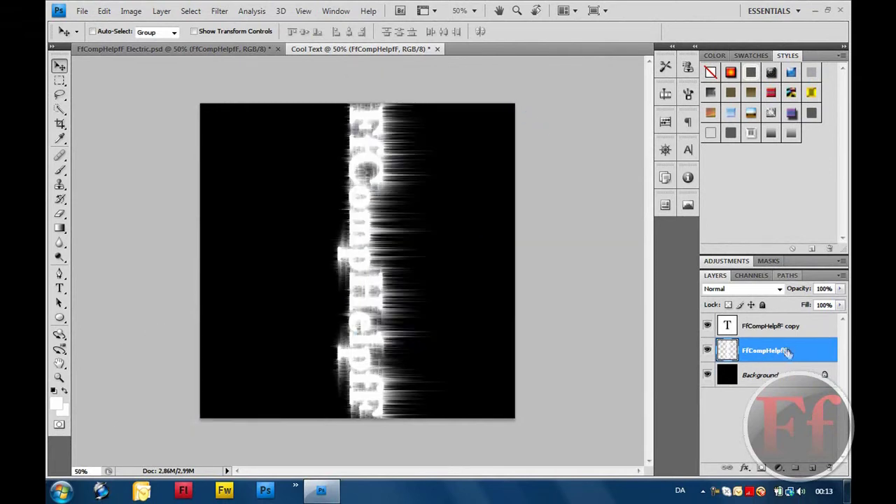
key(ctrl+f)
key(ctrl+f)
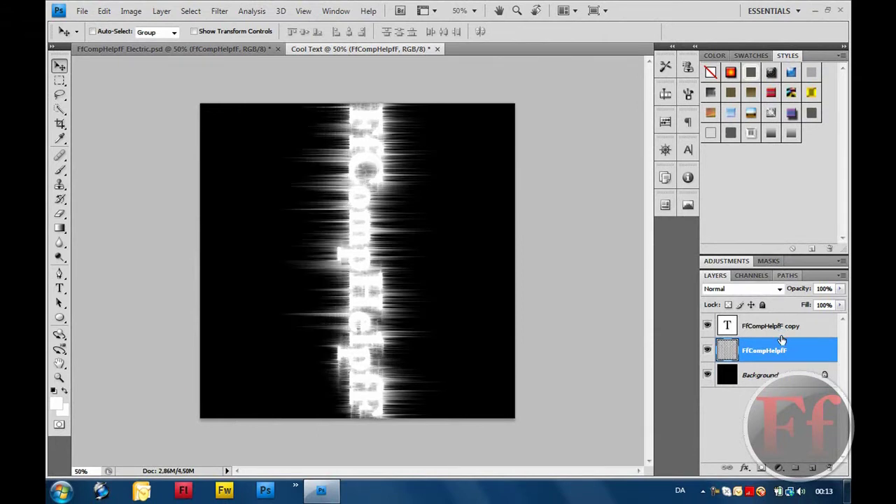
click(111, 12)
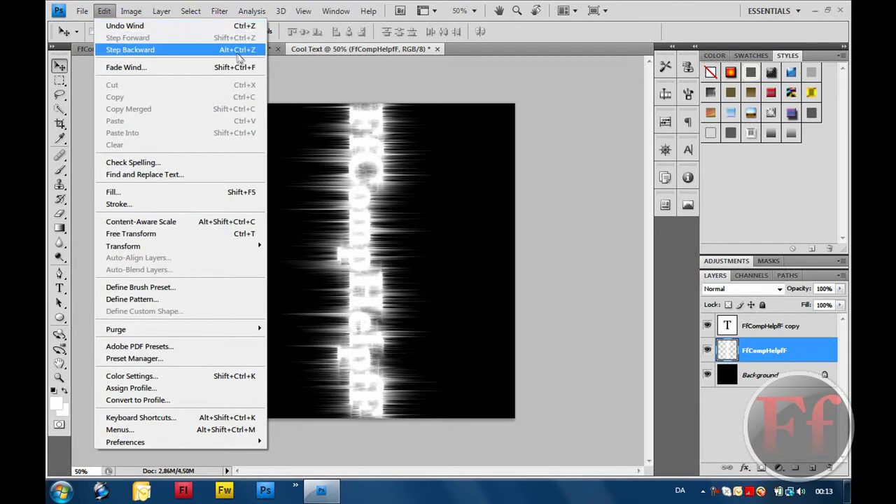
click(352, 77)
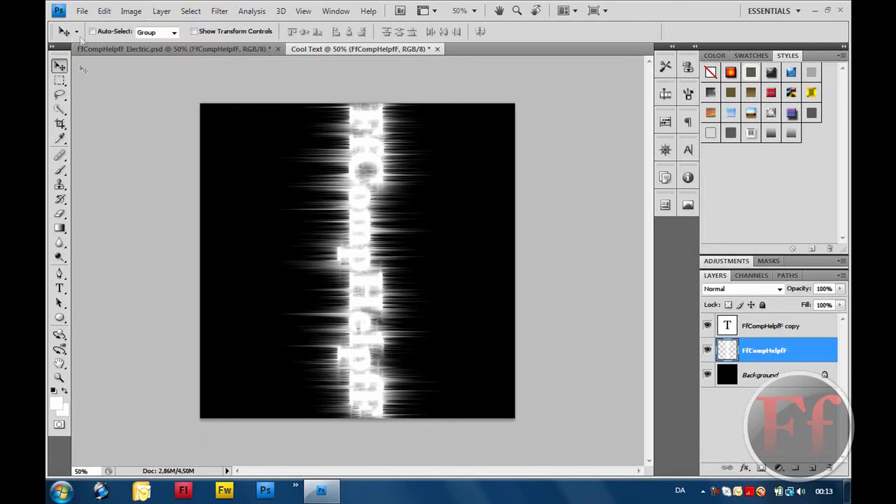
Rotate the canvas 90° CCW so the text is horizontal again.
click(131, 11)
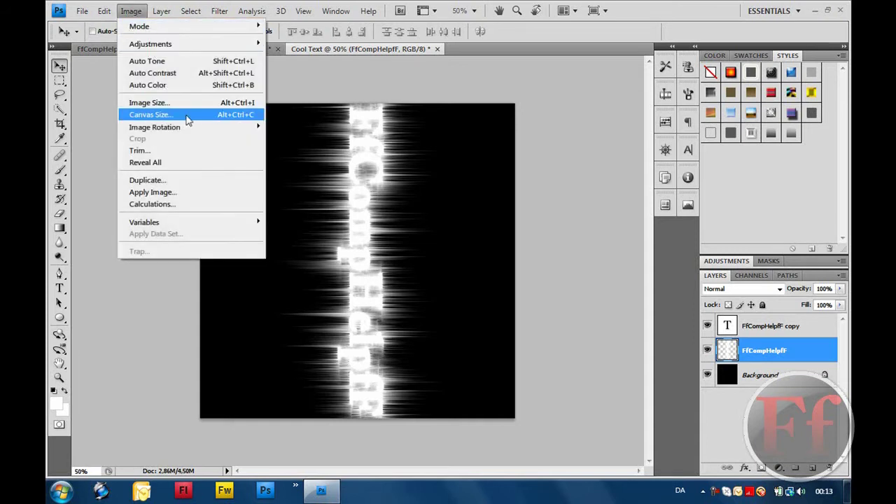
mouse_move(242, 128)
click(336, 154)
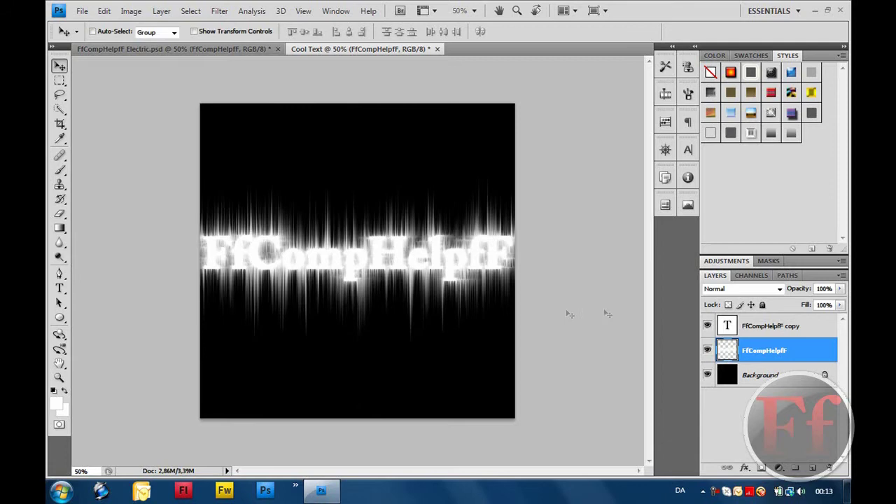
Add a red Color Overlay to the streaked FfCompHelpfF layer through Blending Options.
right_click(750, 348)
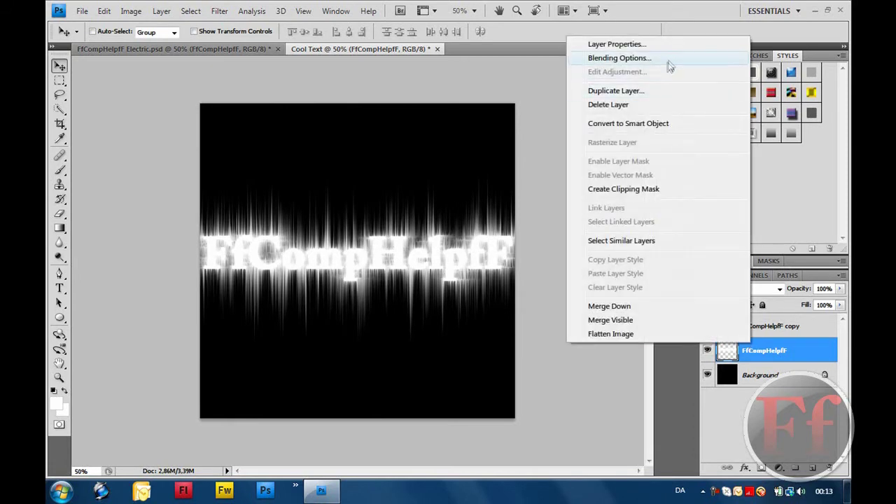
click(671, 61)
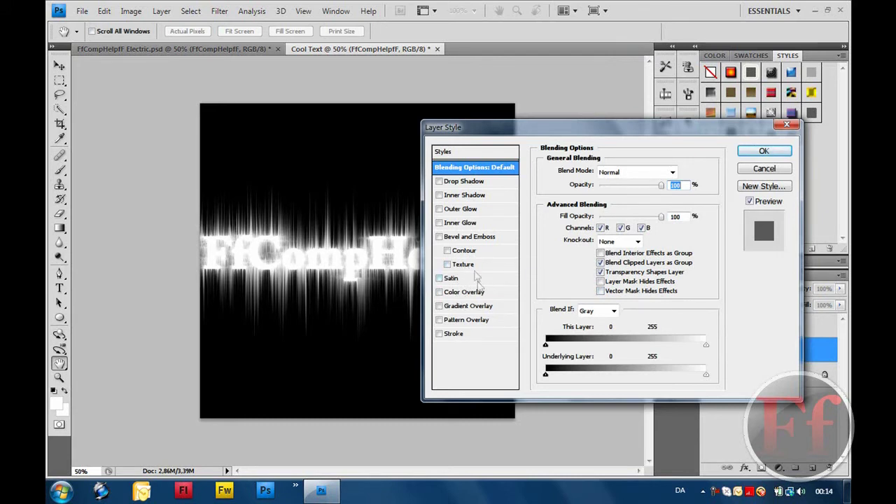
click(462, 293)
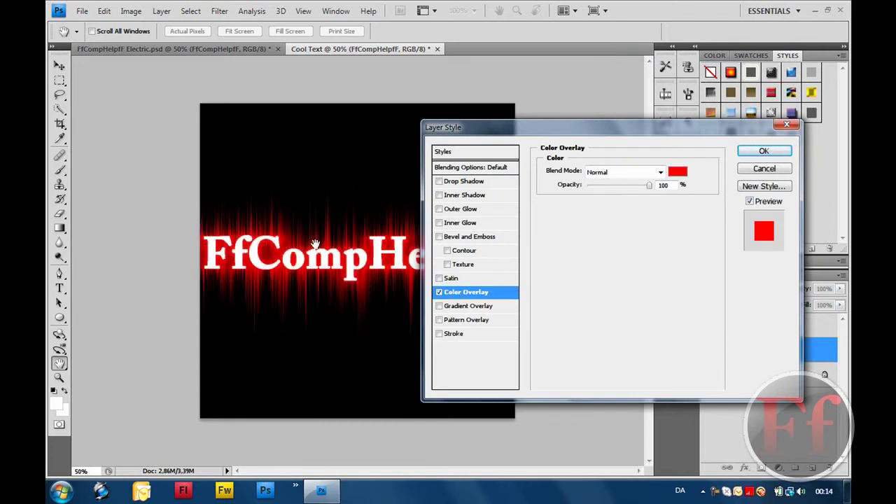
Confirm the red Color Overlay style, cancelling the New Style prompt.
click(759, 150)
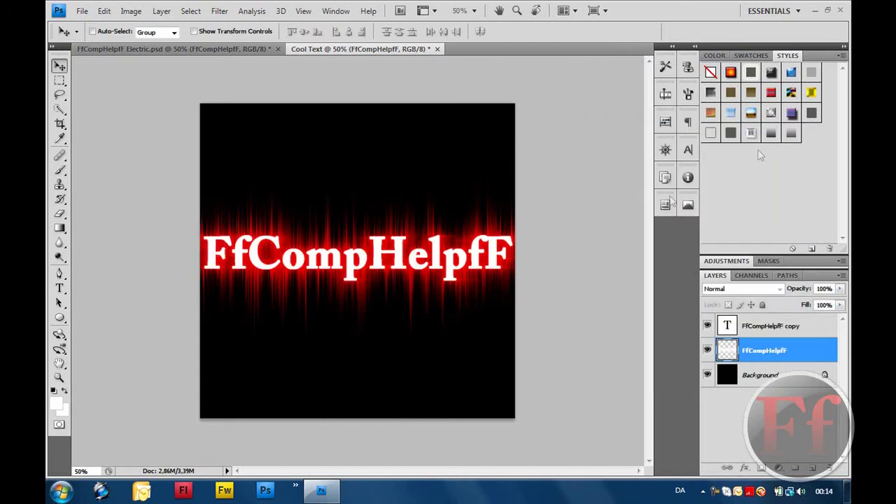
click(753, 344)
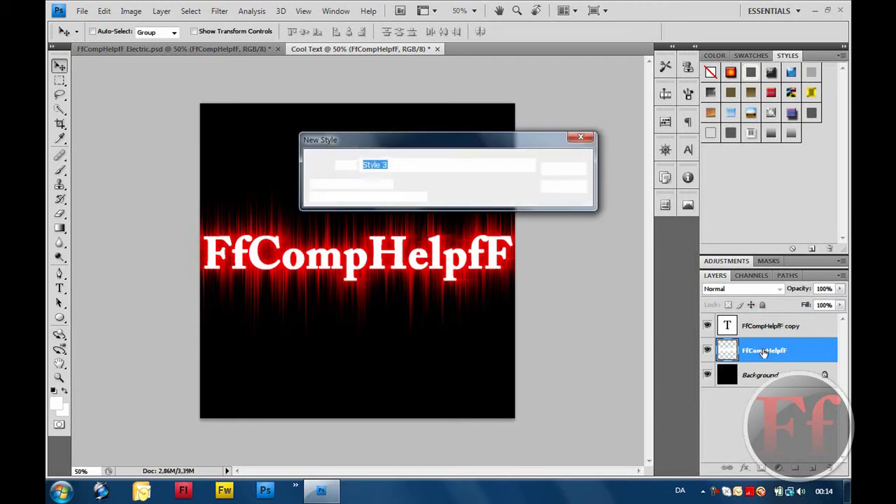
click(560, 188)
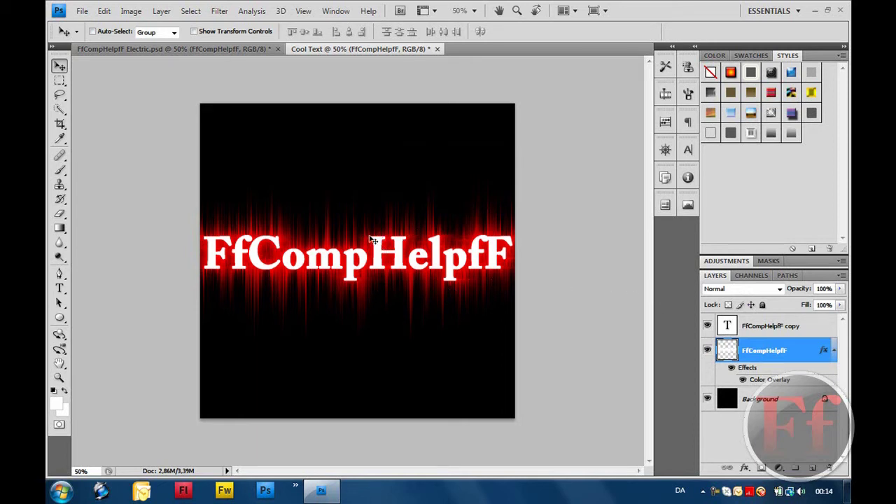
Nudge the red streak layer up, undo it, and select the FfCompHelpfF copy layer.
key(alt+bracketright)
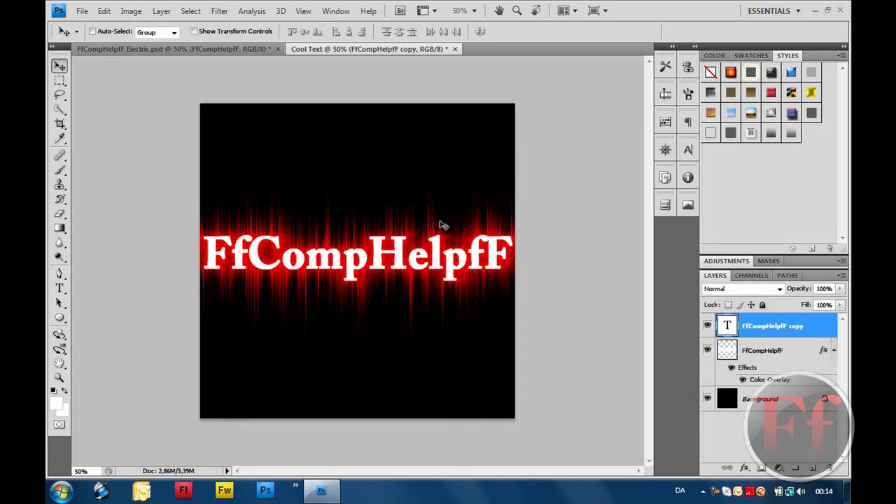
click(791, 348)
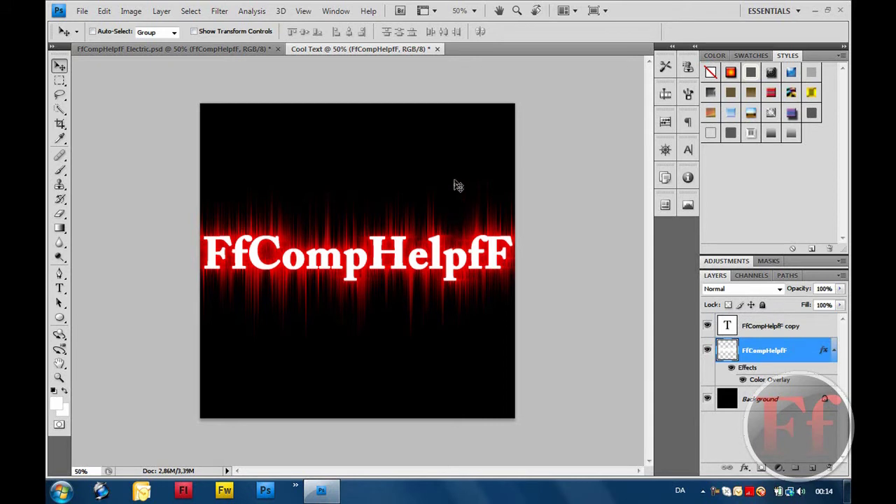
key(shift+Up)
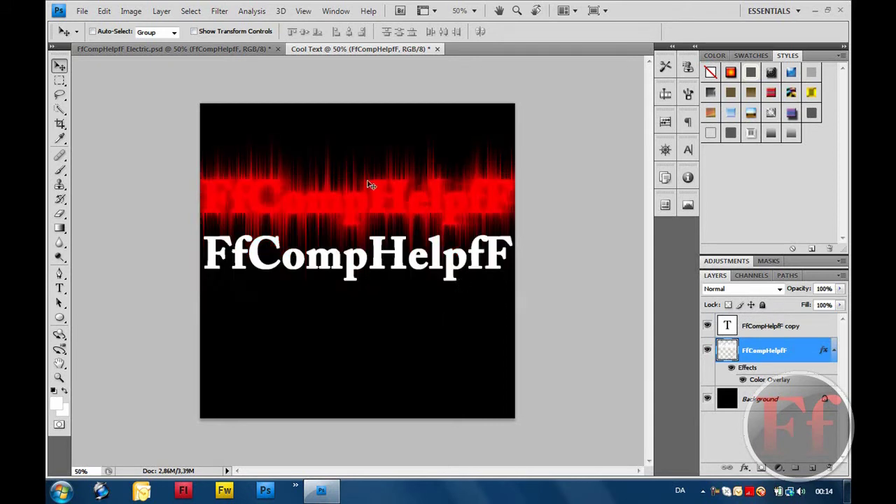
key(ctrl+z)
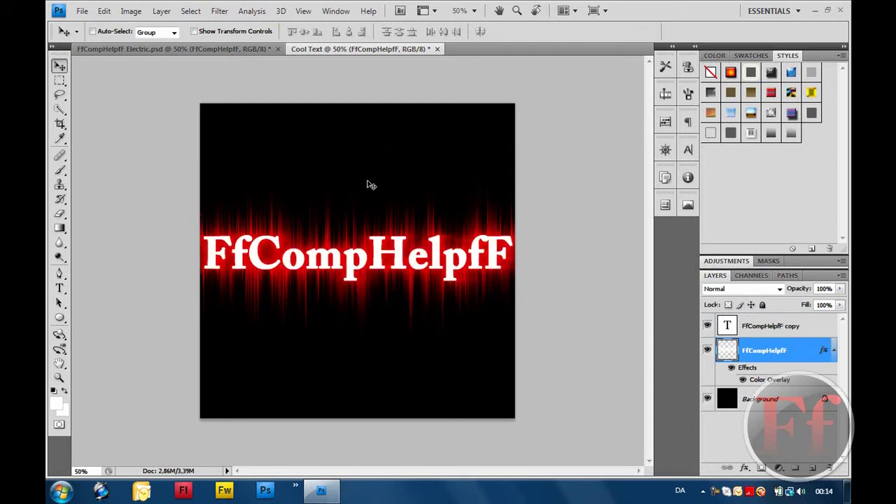
click(751, 329)
On the text copy layer, enable Drop Shadow, Inner Shadow, Outer Glow, Inner Glow and Satin.
right_click(764, 328)
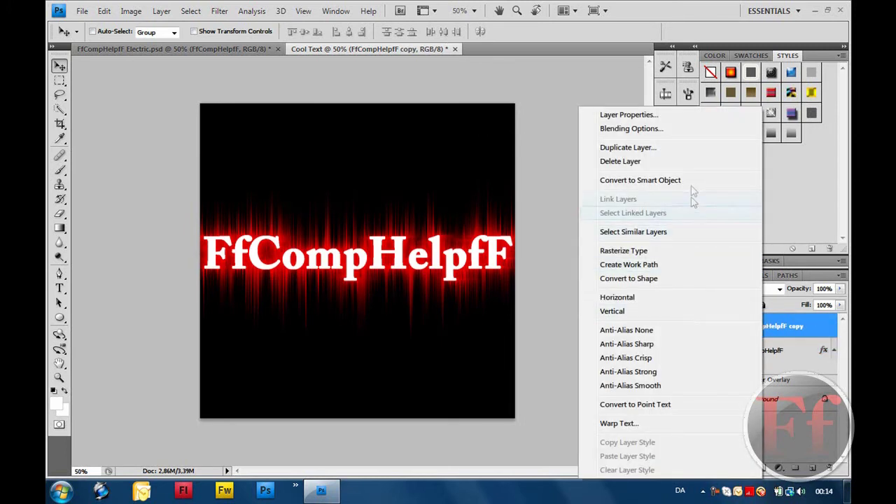
click(673, 130)
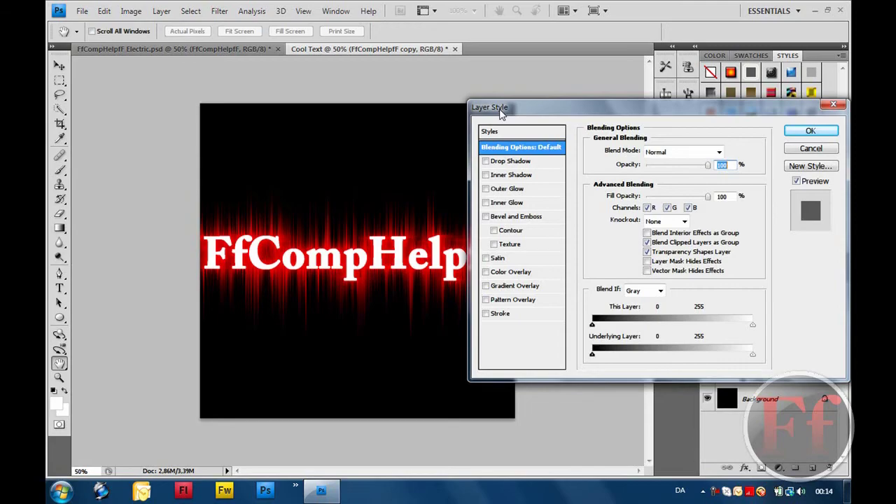
drag(501, 114, 525, 114)
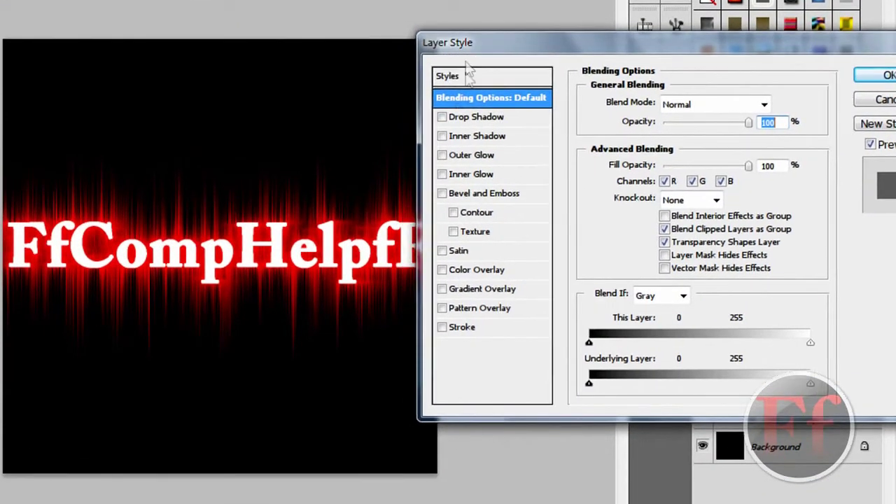
click(458, 119)
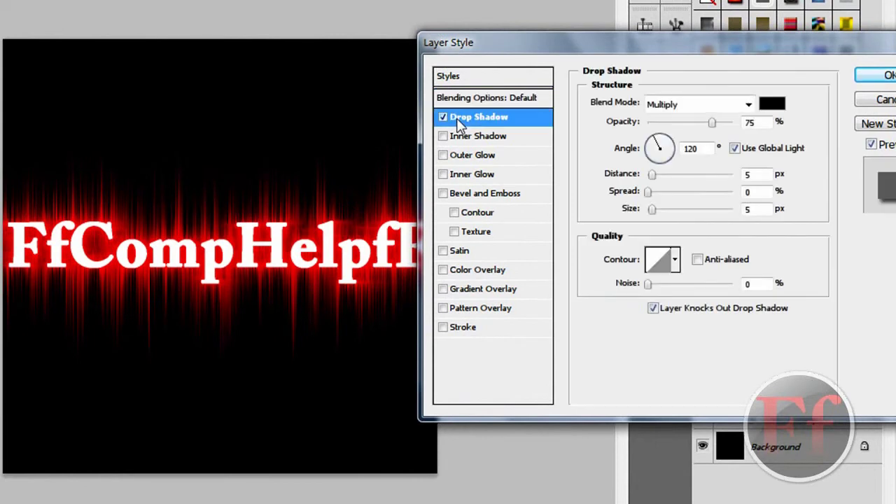
click(469, 138)
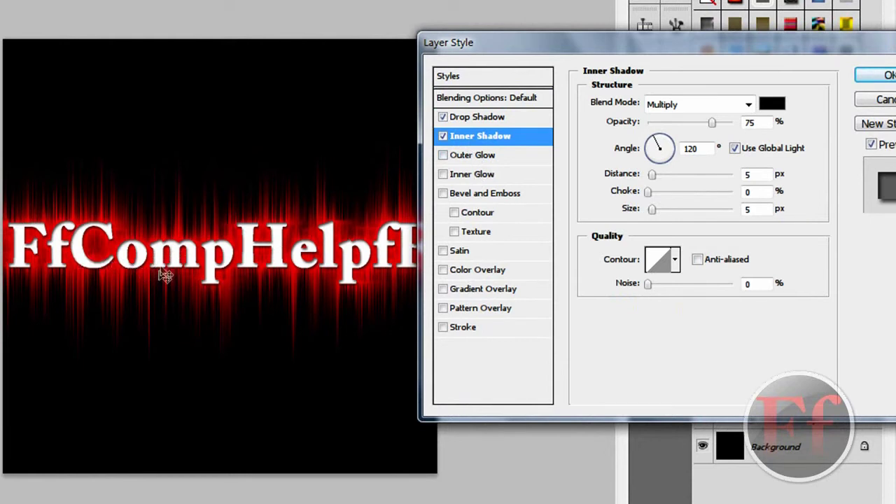
click(471, 160)
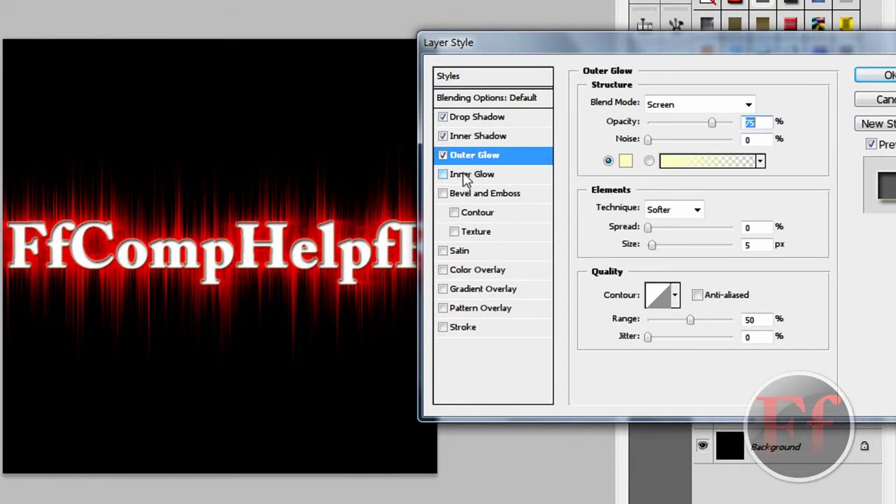
click(462, 176)
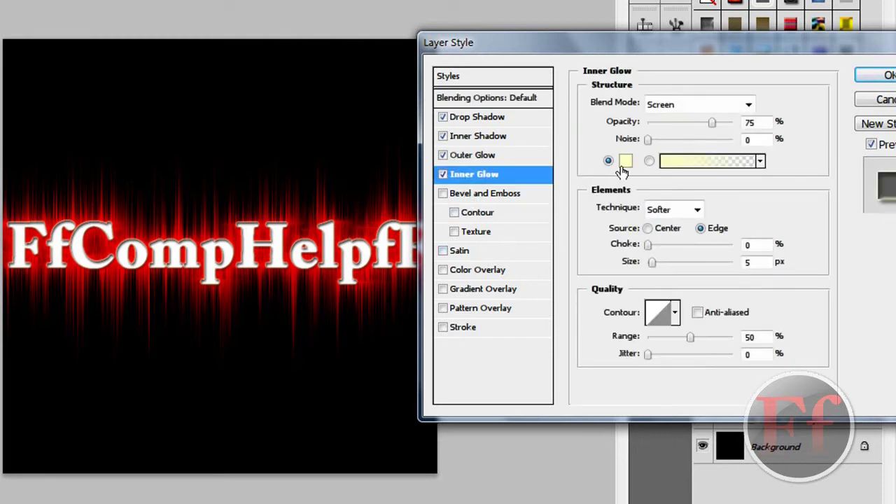
click(489, 253)
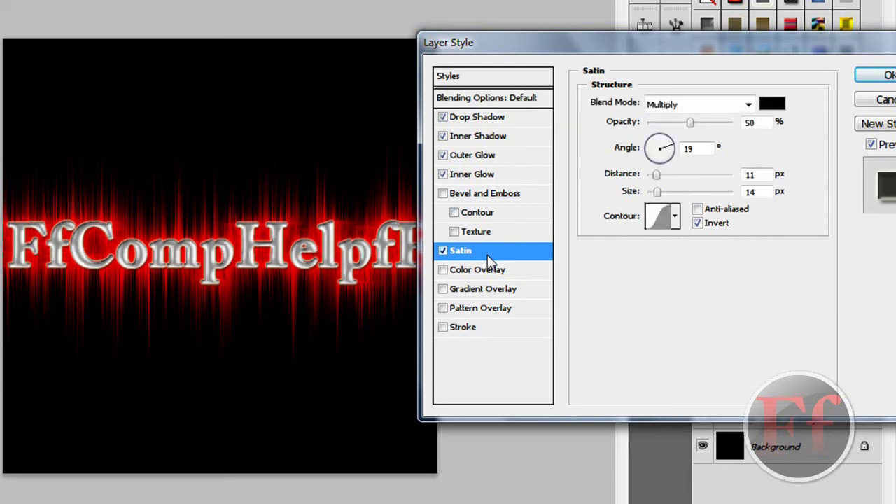
Add a Color Overlay in blue 0030ff to the text.
click(482, 274)
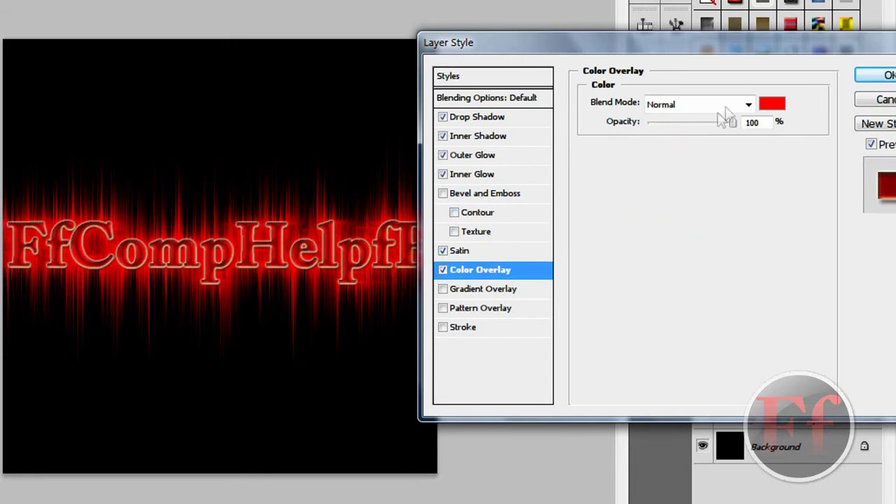
click(772, 105)
click(642, 114)
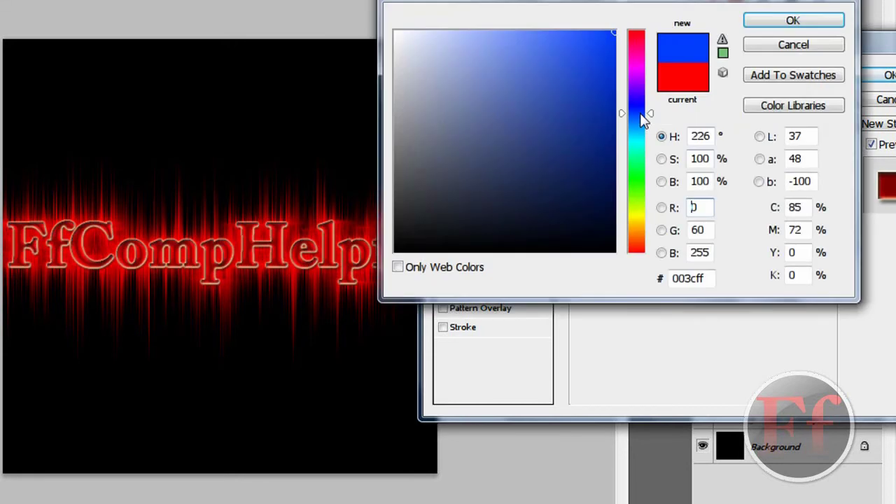
drag(641, 115, 643, 112)
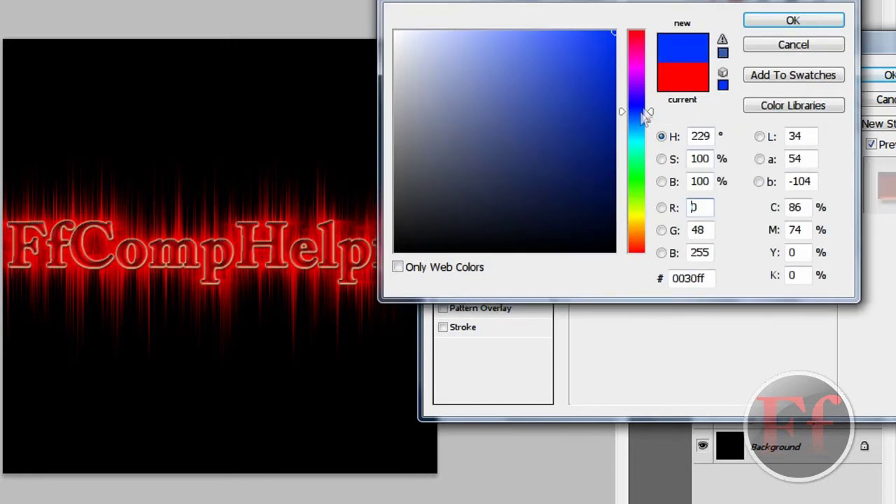
click(778, 21)
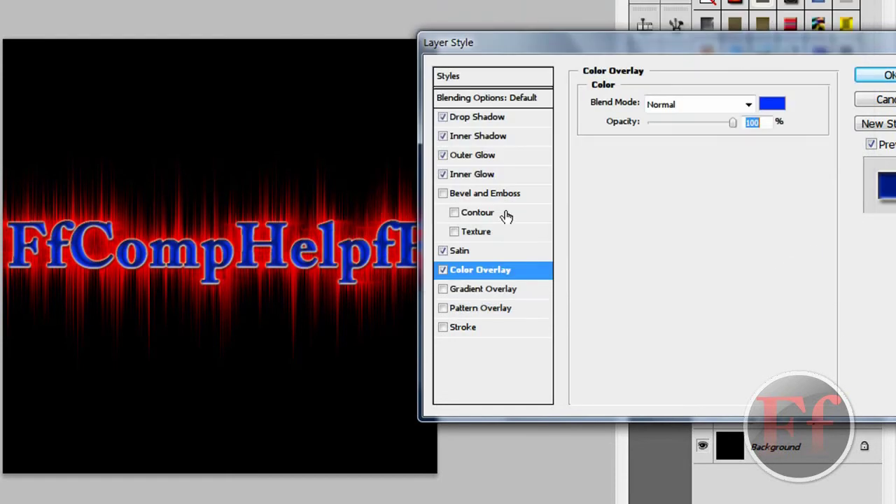
Add Gradient Overlay, Pattern Overlay and a 3 px black Stroke, then apply the styles.
click(477, 252)
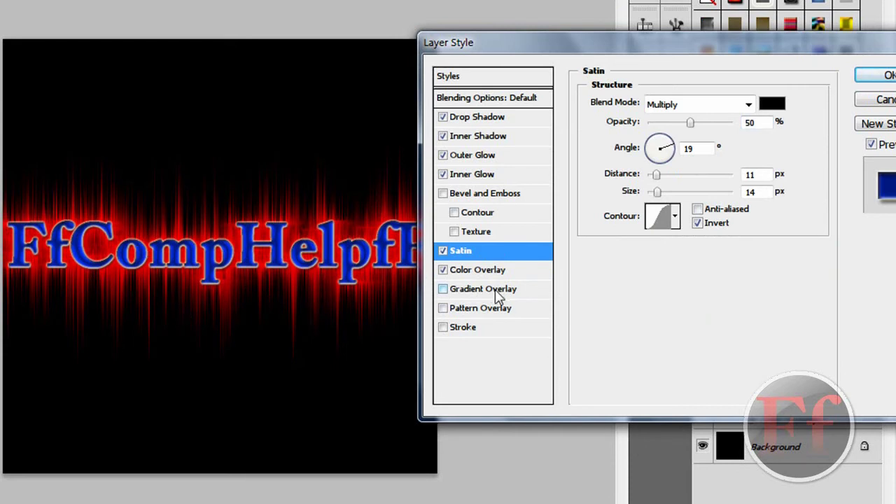
click(496, 292)
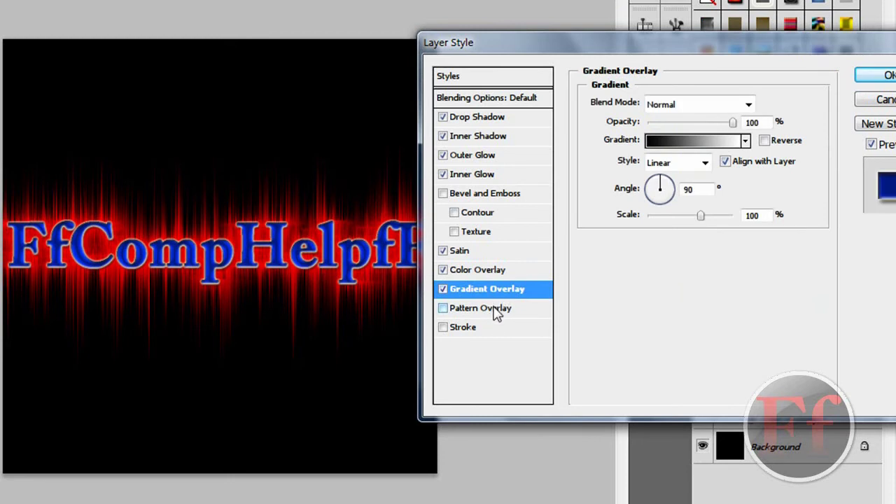
click(490, 309)
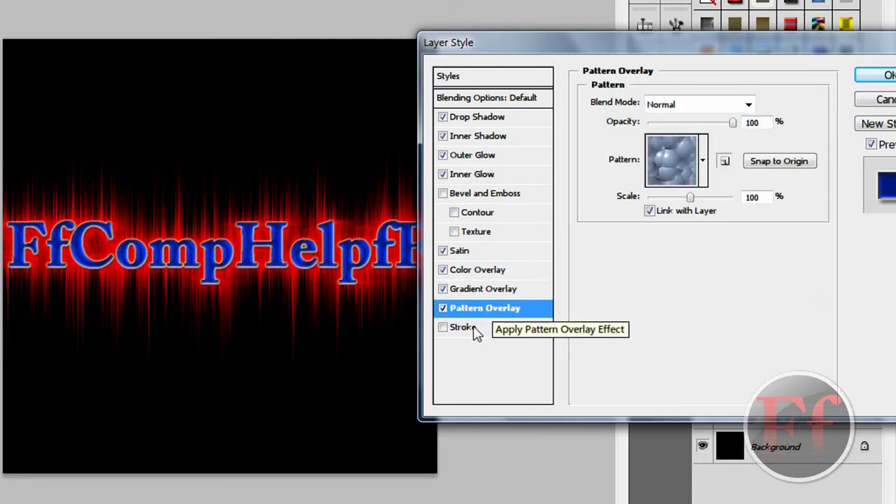
click(465, 332)
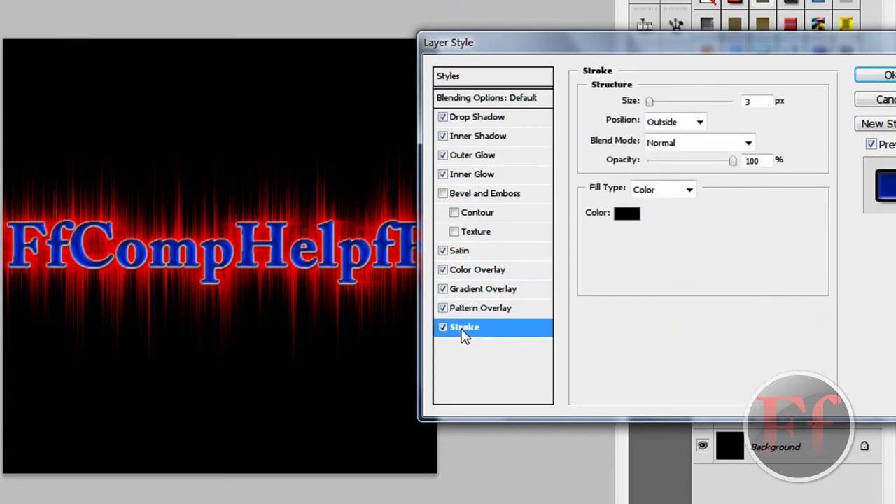
click(860, 82)
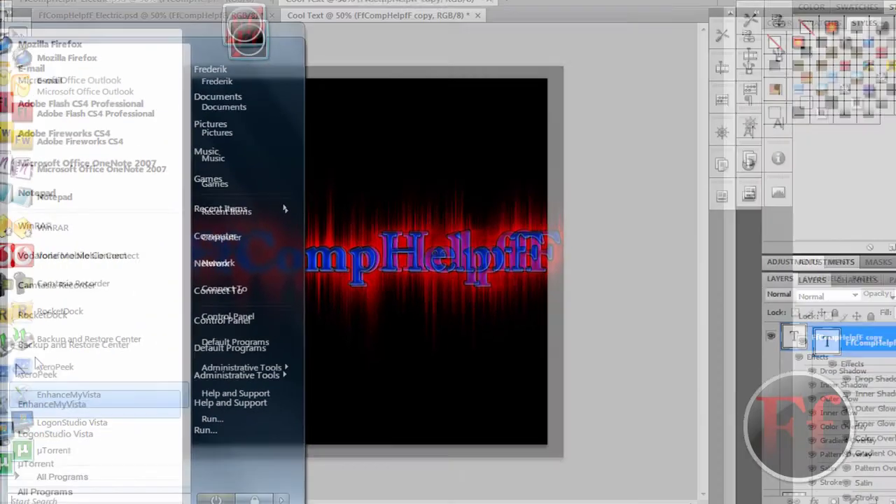
click(145, 209)
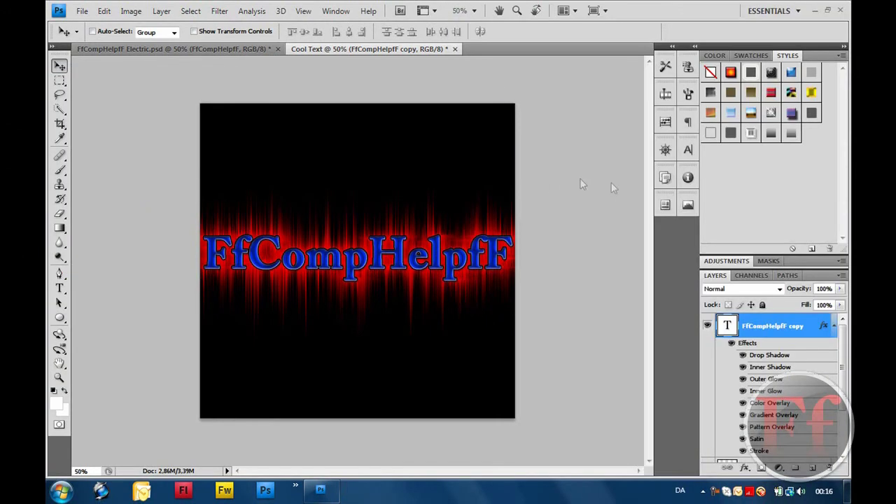
Open the Chrome image file from the Pictures folder with Ctrl+O.
key(alt+space)
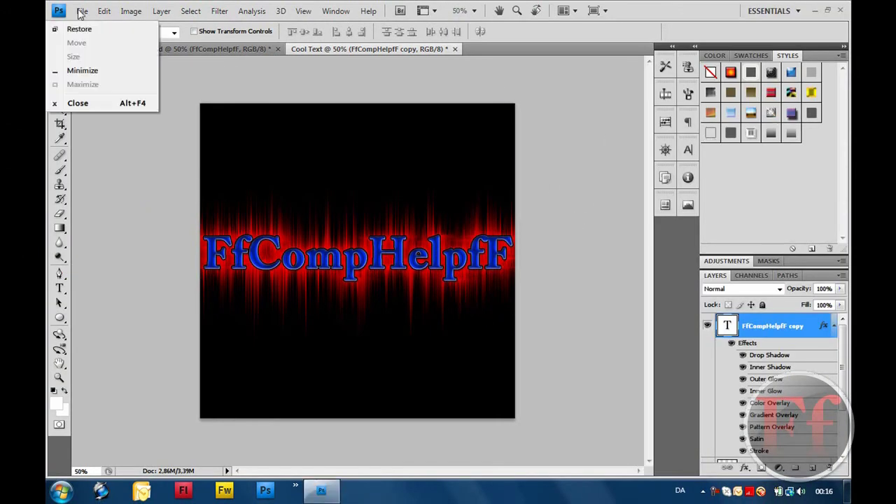
click(82, 12)
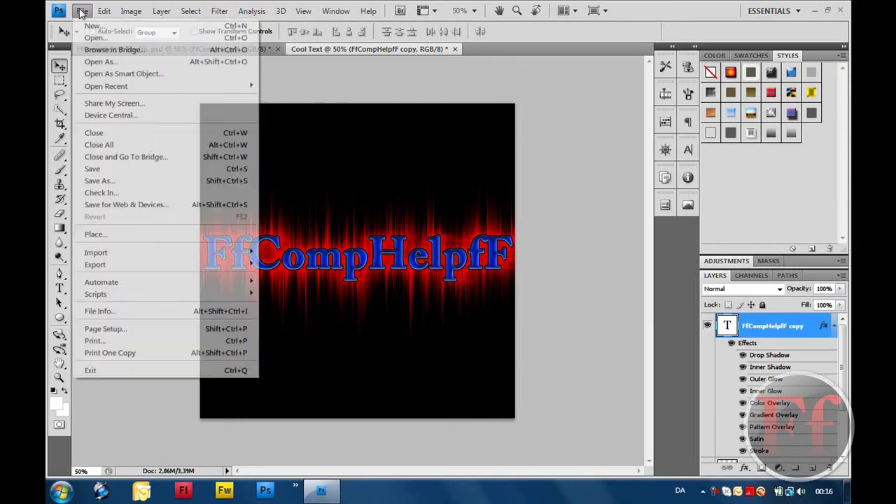
key(Escape)
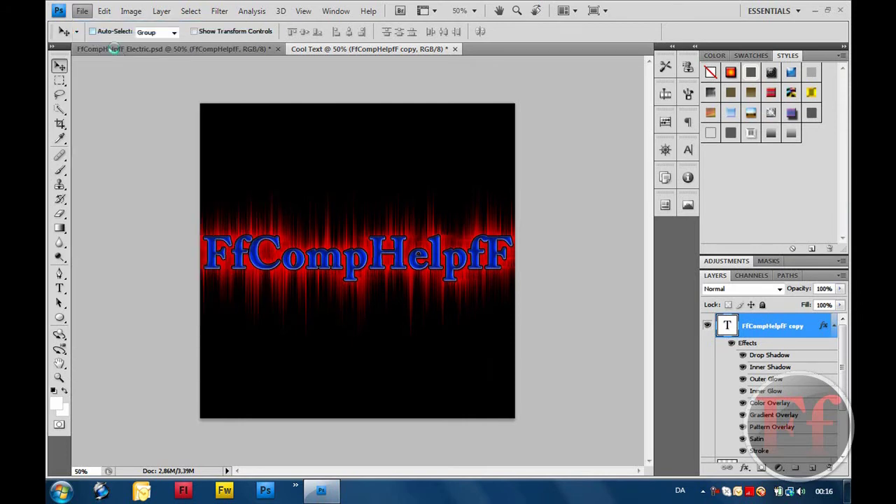
key(ctrl+o)
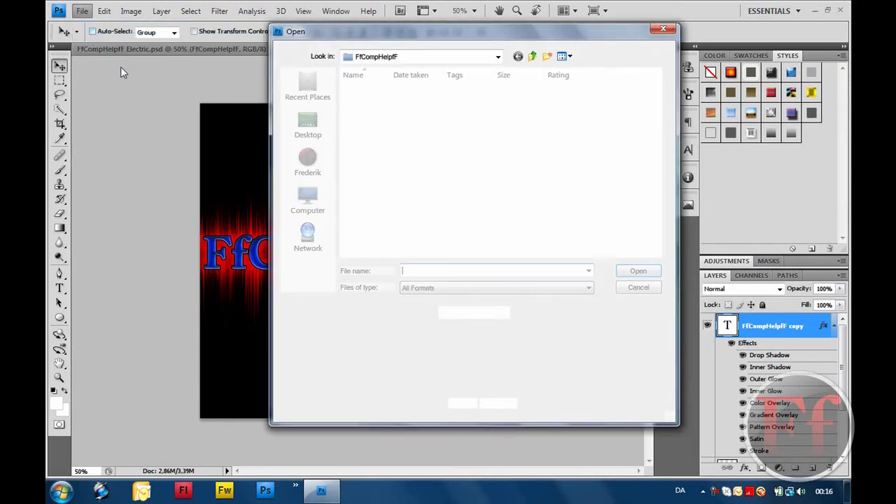
click(532, 59)
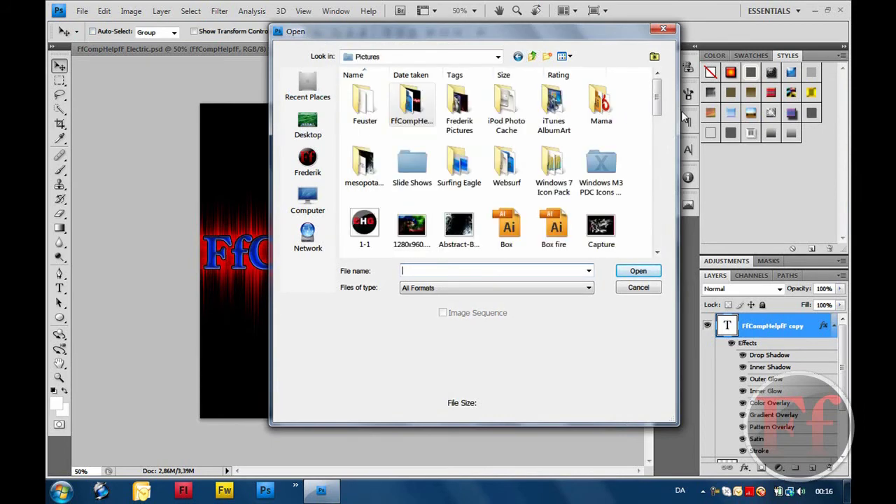
drag(658, 107, 662, 130)
click(460, 174)
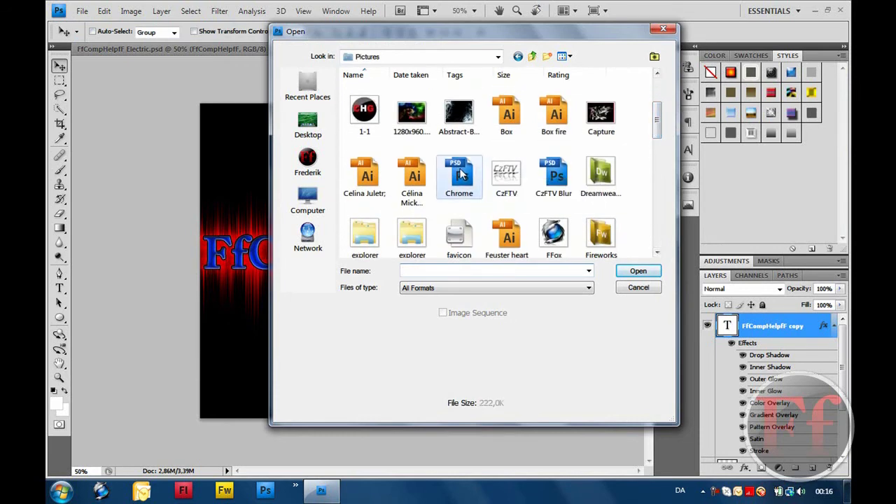
double_click(460, 173)
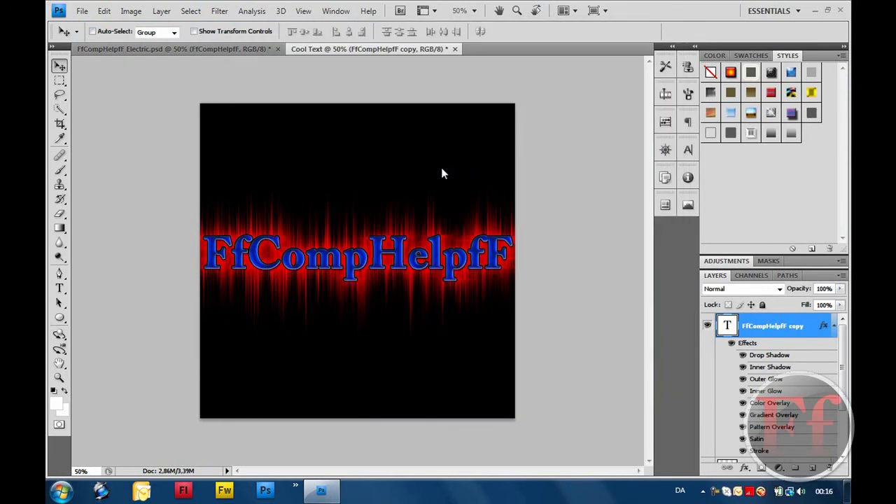